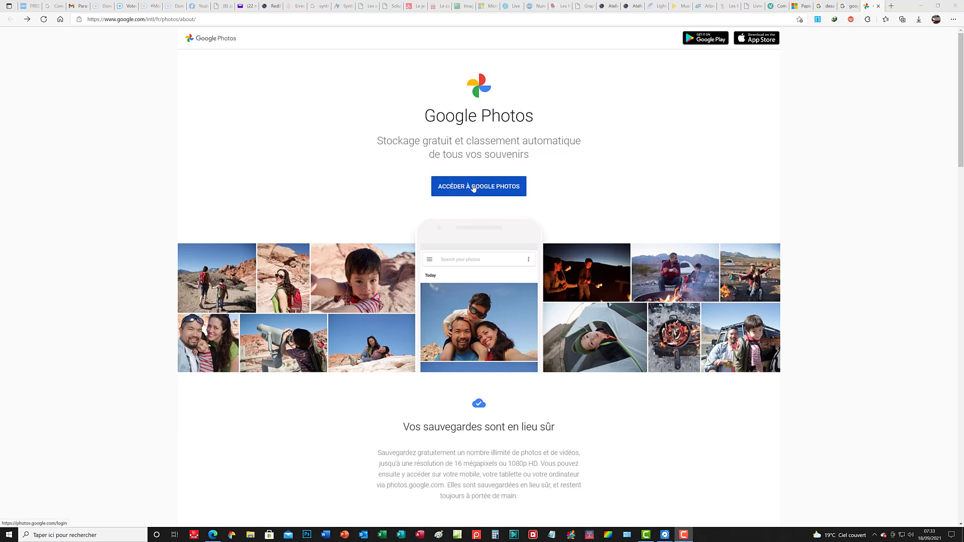
Open the Google Photos library from its welcome page
left_click(472, 195)
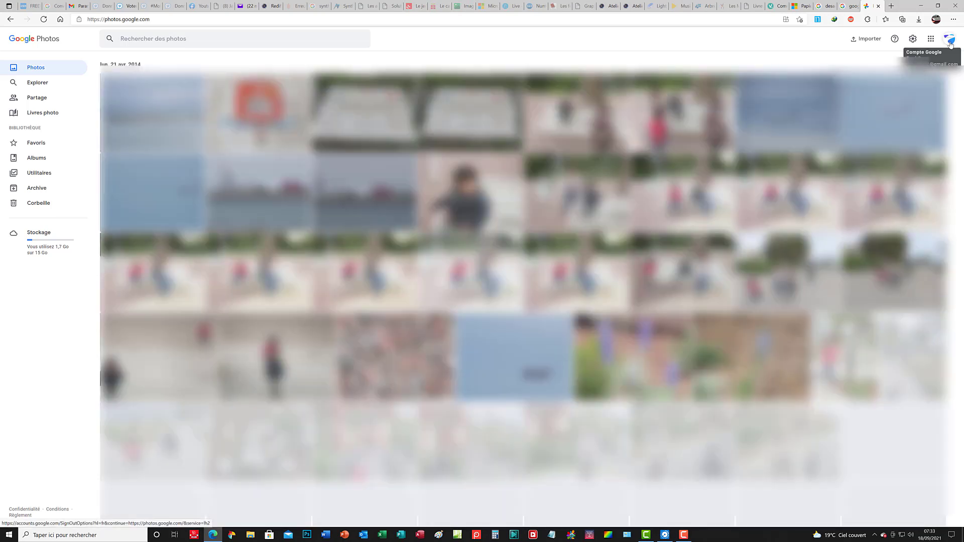
Open Google Photos with another Google account, view its albums, and close that account's page
left_click(949, 42)
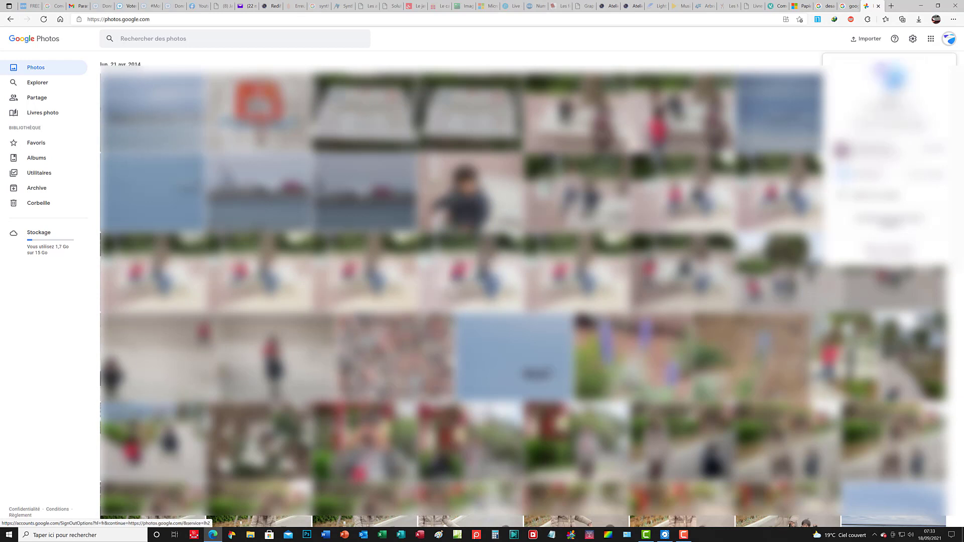
left_click(863, 176)
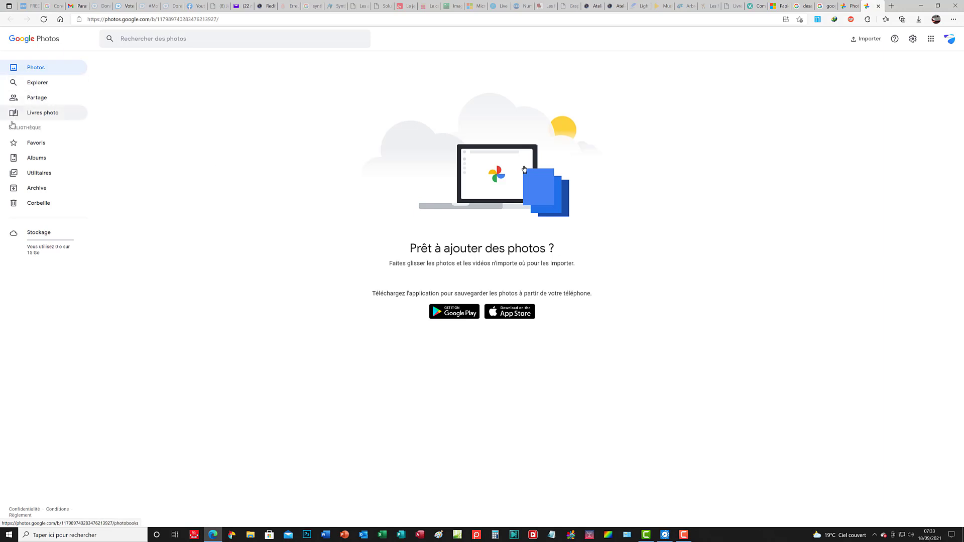
left_click(30, 162)
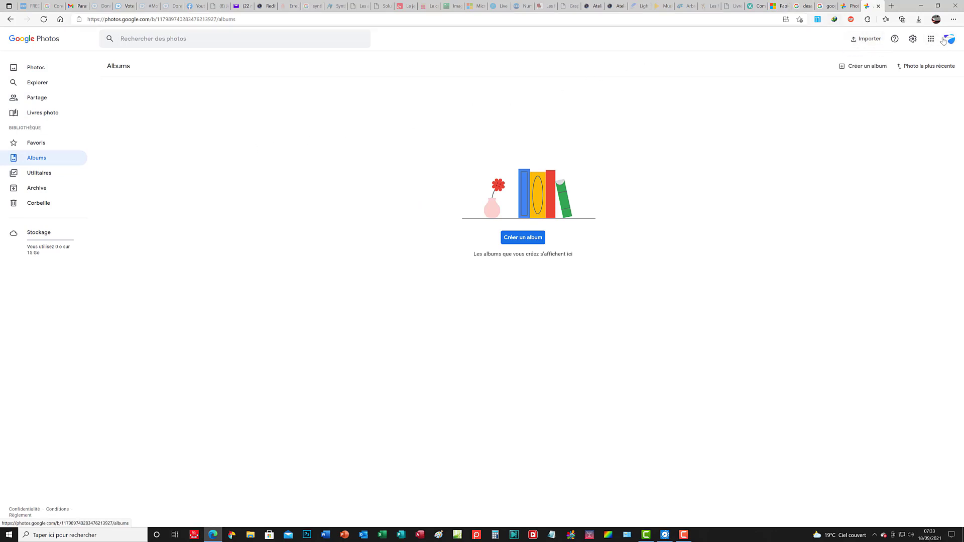
left_click(879, 7)
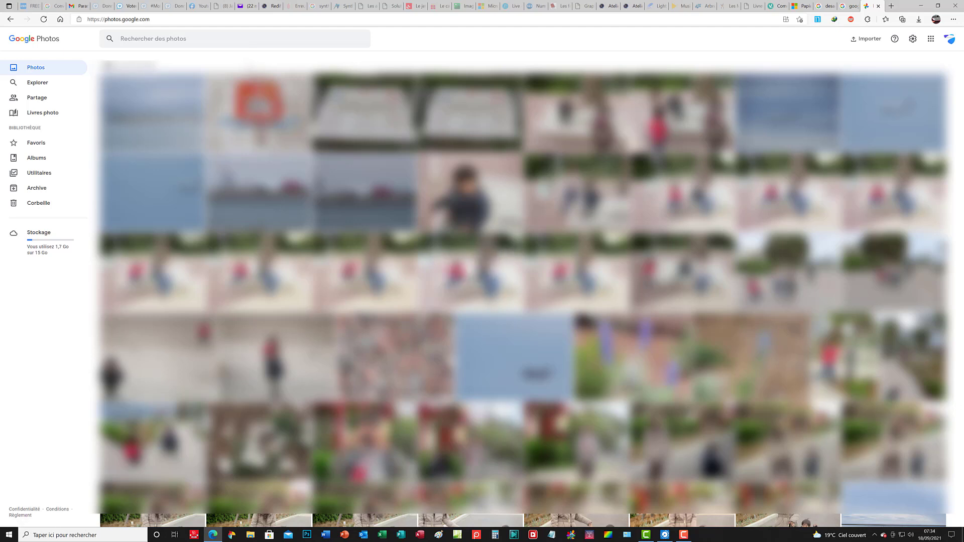
Try to select every photo in the library at once, and clear the selection
key("ctrl+a")
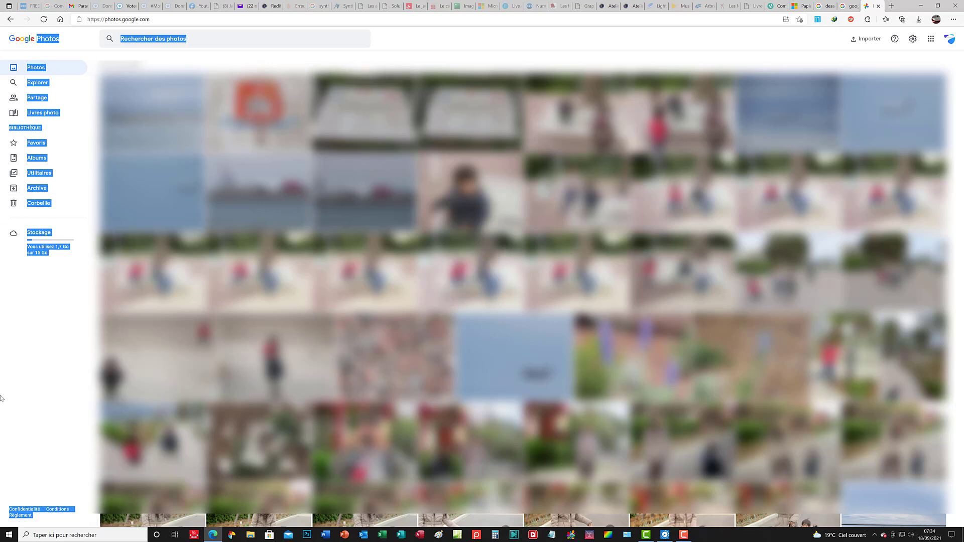
left_click(48, 366)
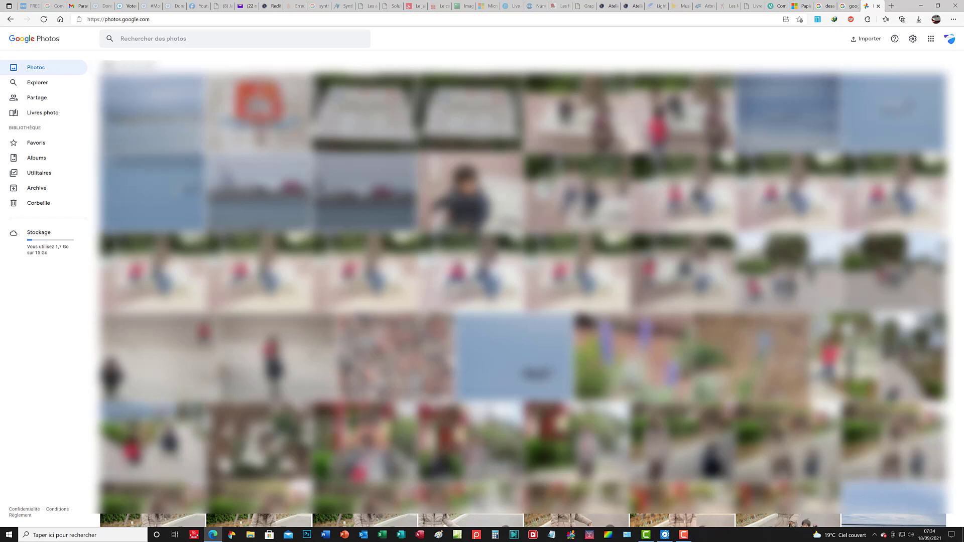
Download the original file of the seascape photo with the rocky breakwater, and return to the photo library
mouse_move(962, 141)
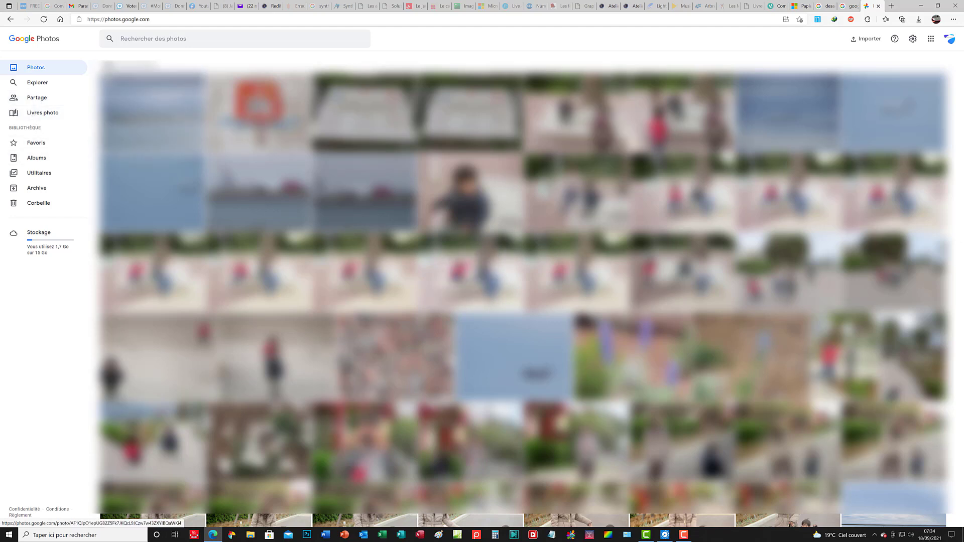
left_click(447, 278)
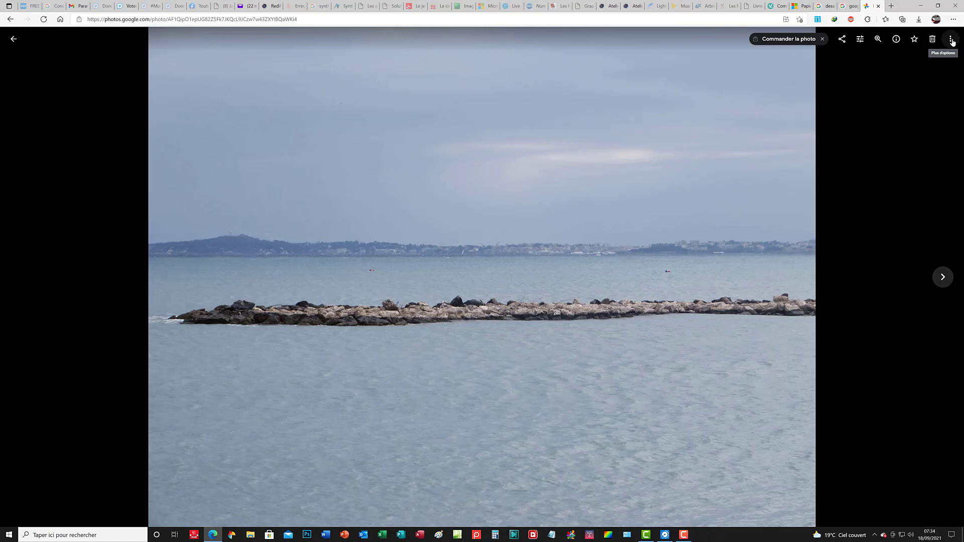
left_click(951, 40)
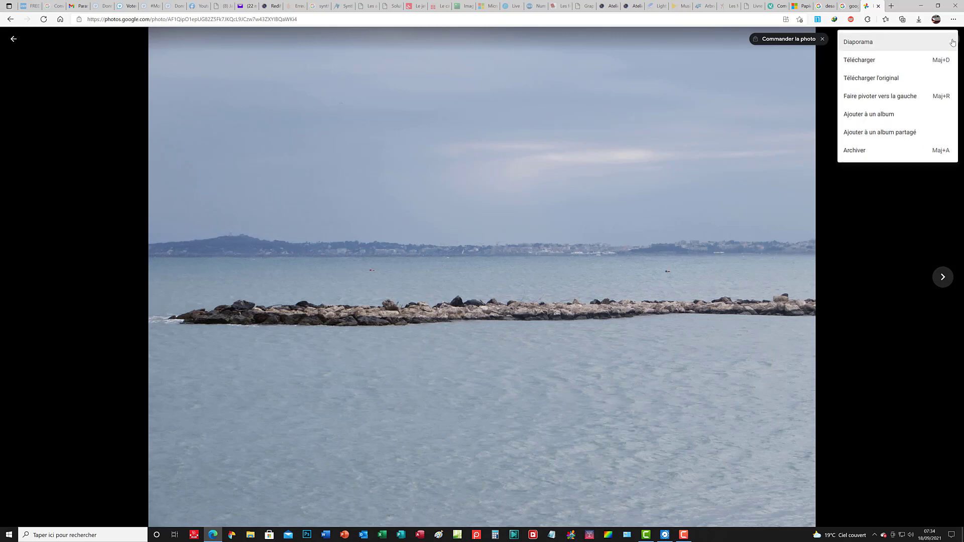
left_click(925, 77)
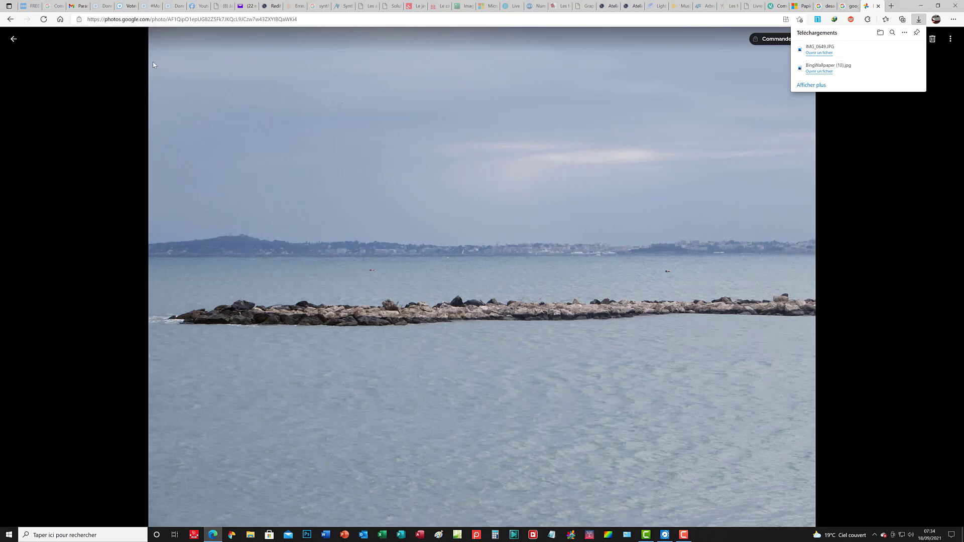
left_click(10, 20)
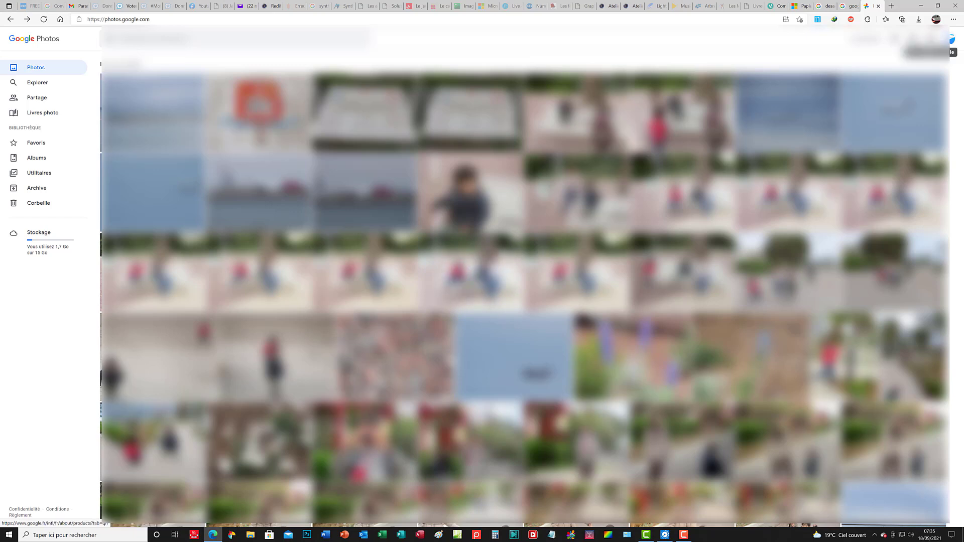
From the Google Photos settings, start saving an archive of the data under Exporter vos données
left_click(912, 40)
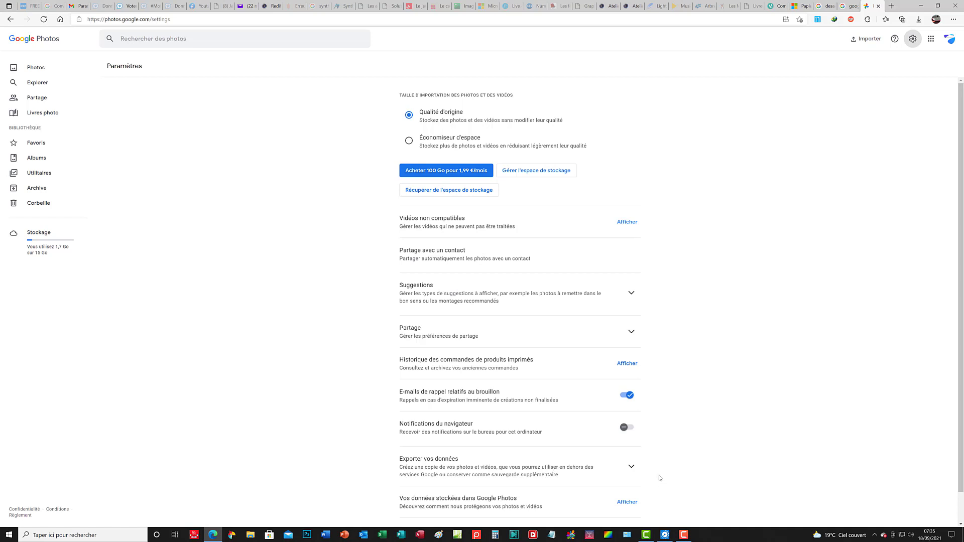
left_click(632, 470)
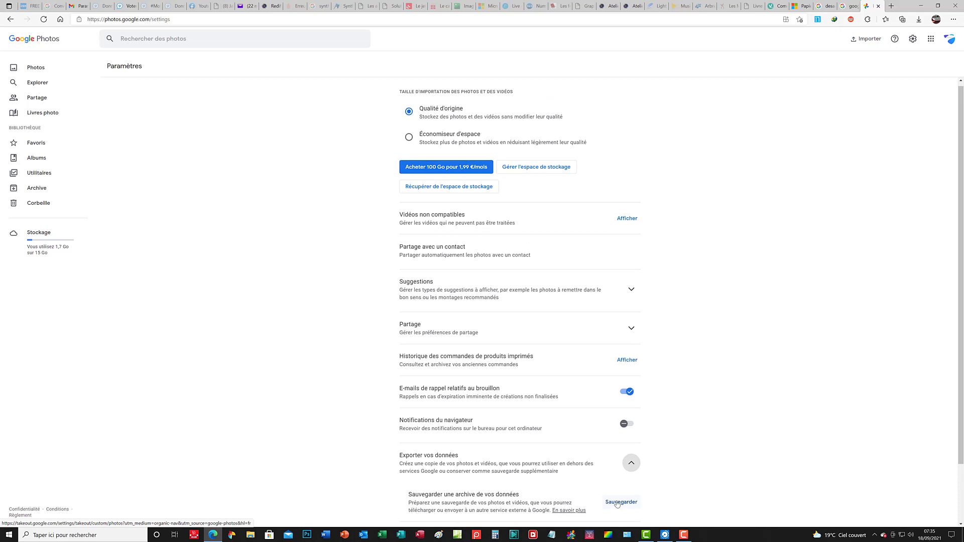
scroll(617, 504, "down", 1)
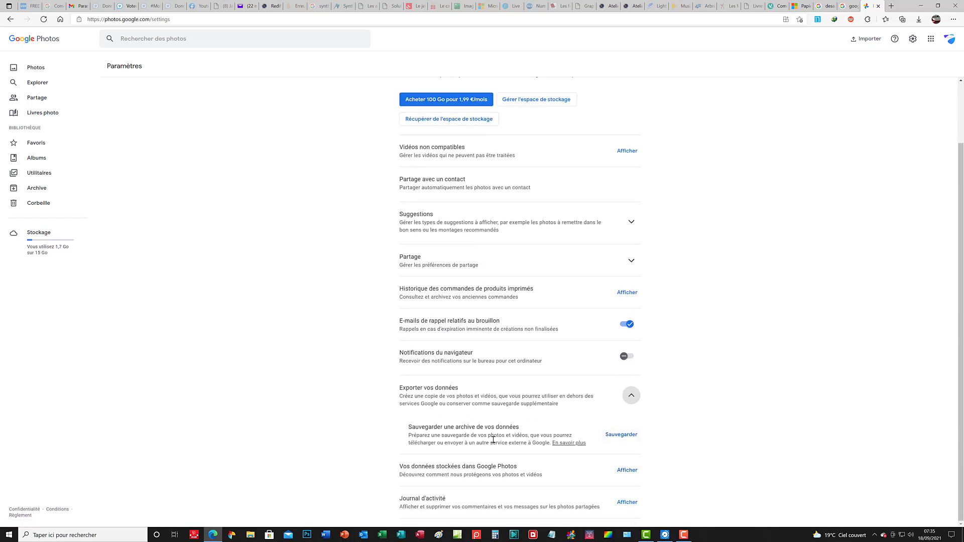
left_click(621, 434)
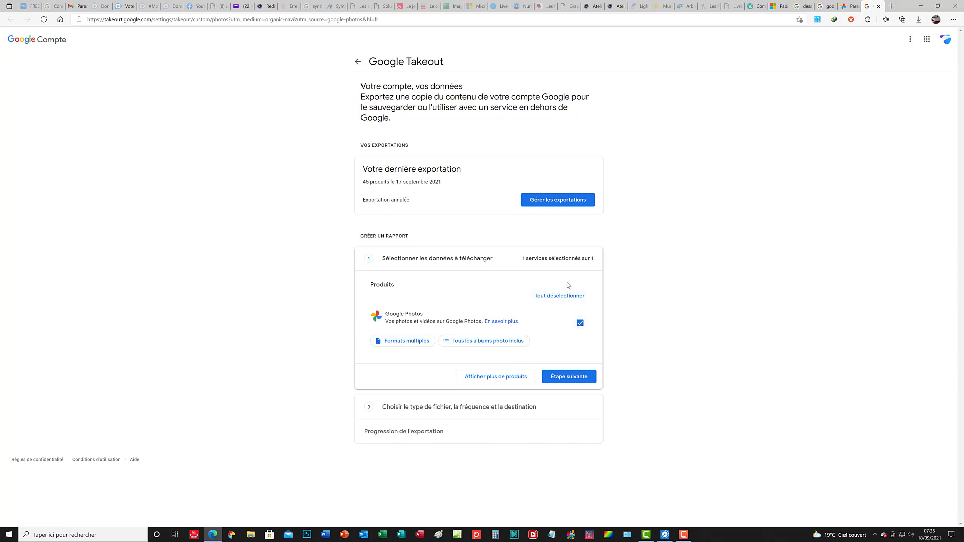
Create a one-time export of Google Photos as ZIP files of 2 Go, with the download link sent by e-mail
left_click(560, 382)
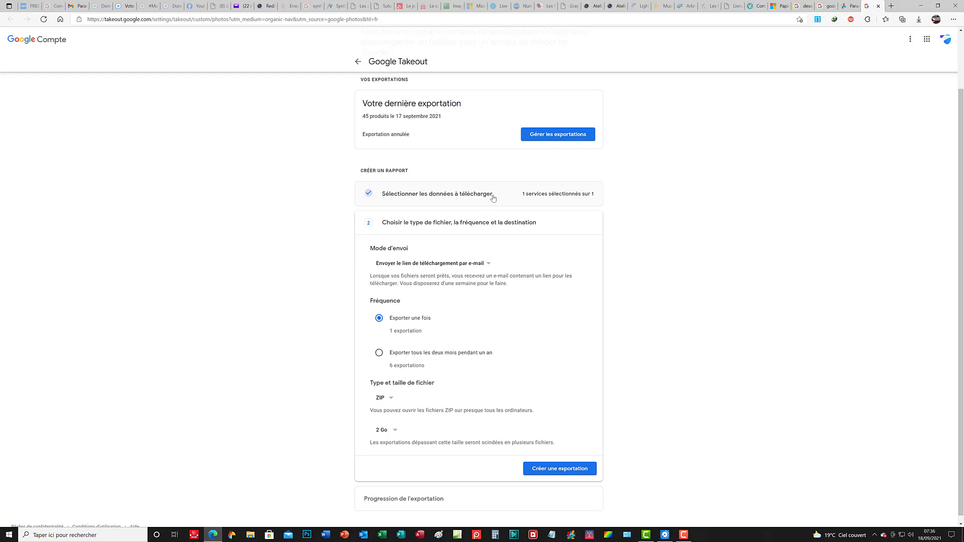
left_click(568, 470)
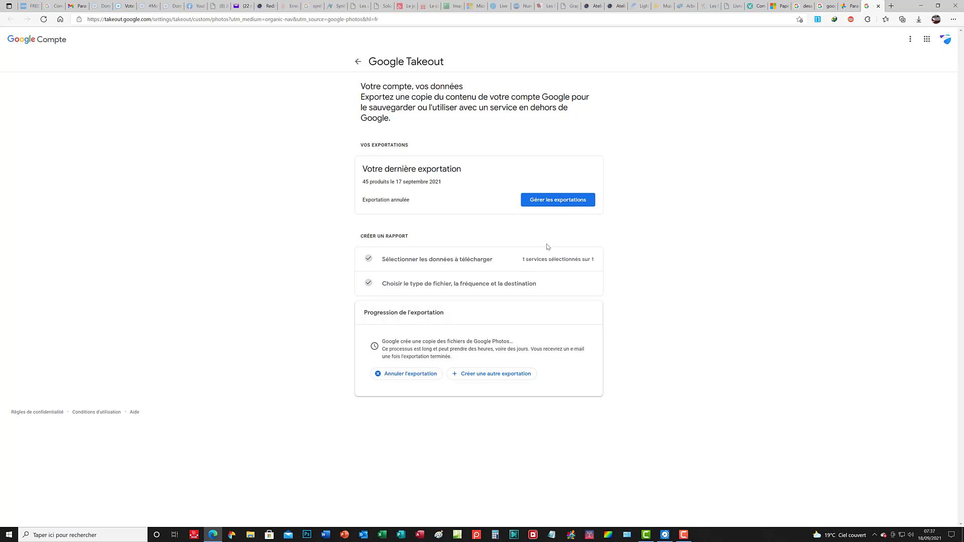
Open the export management page, refresh the list, and expand the details of the Google Photos export
left_click(543, 200)
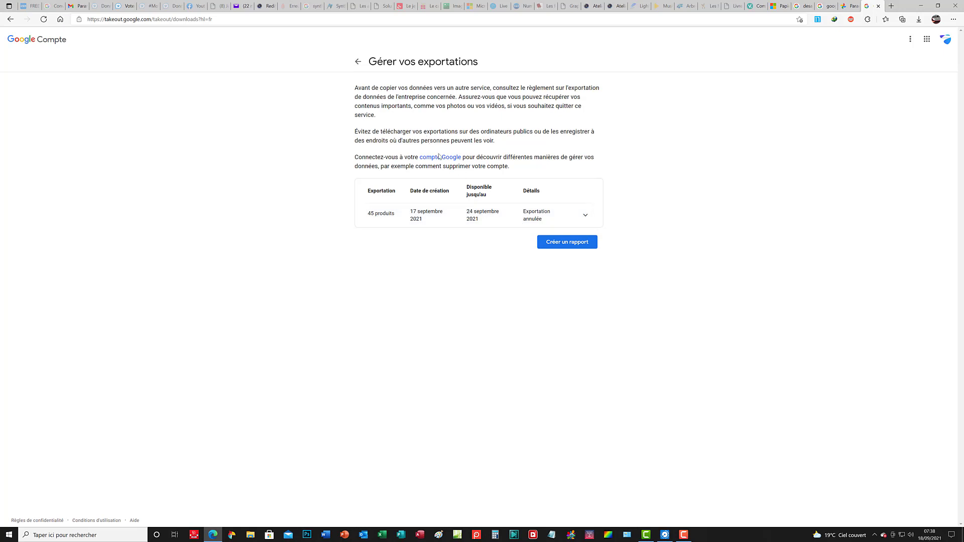
key("F5")
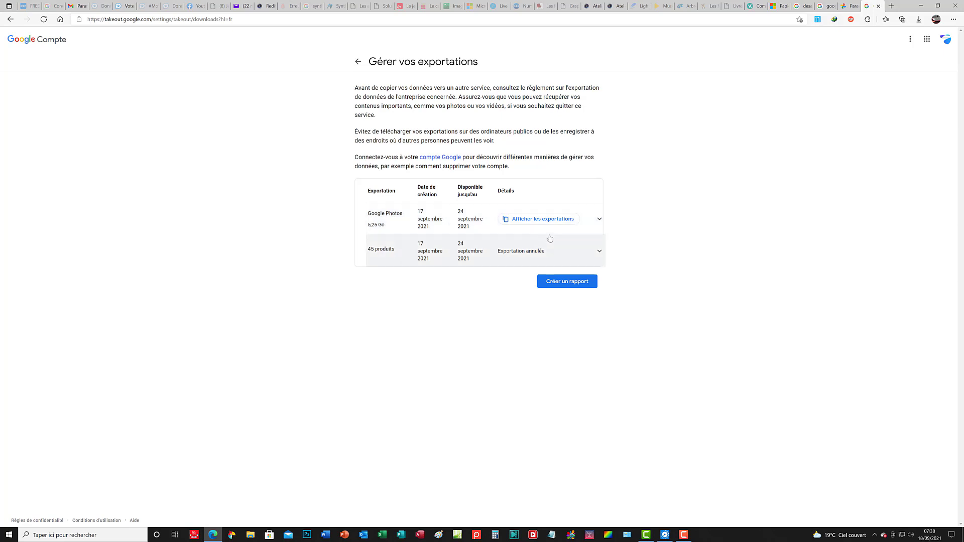
left_click(599, 221)
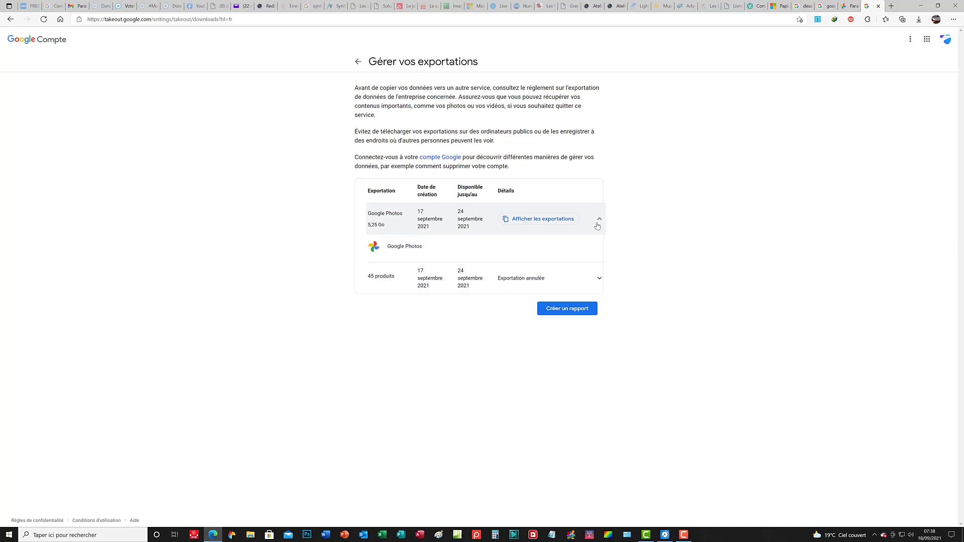
Start downloading part 1 of 3 of the Google Photos export, confirming the sign-in with the account password
left_click(527, 221)
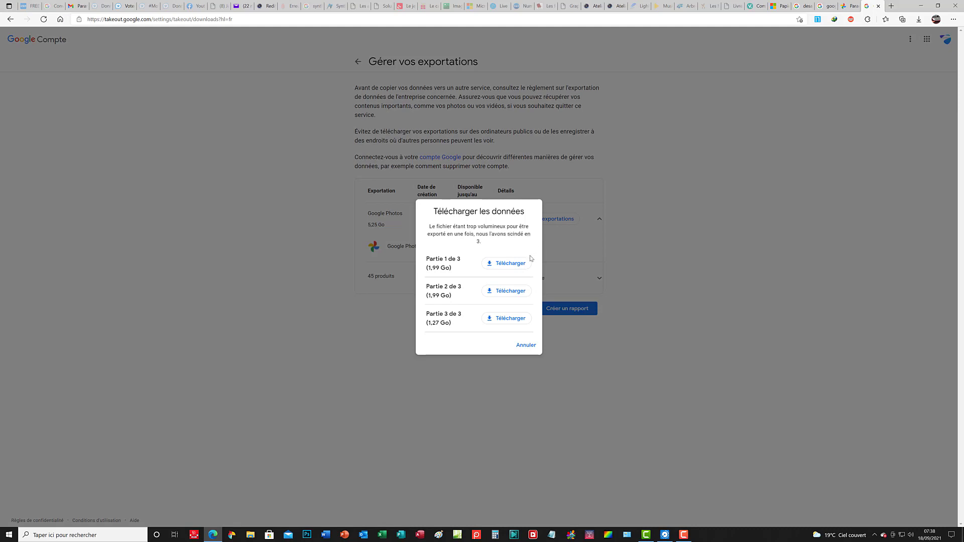
left_click(500, 266)
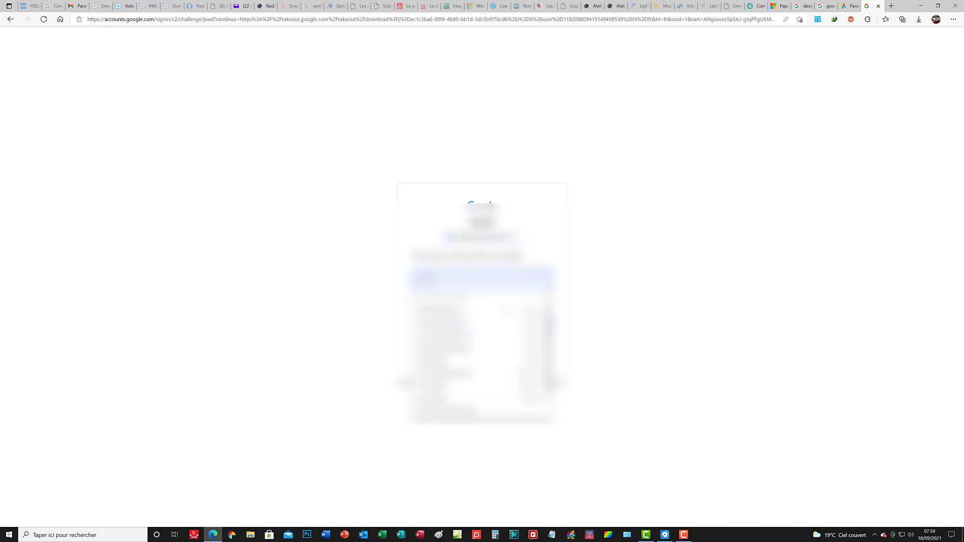
left_click(504, 309)
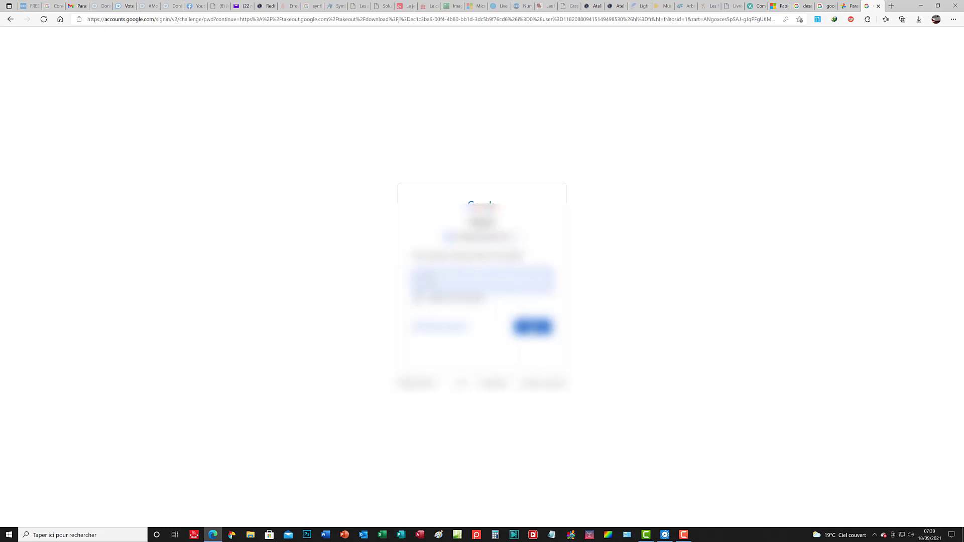
key("Return")
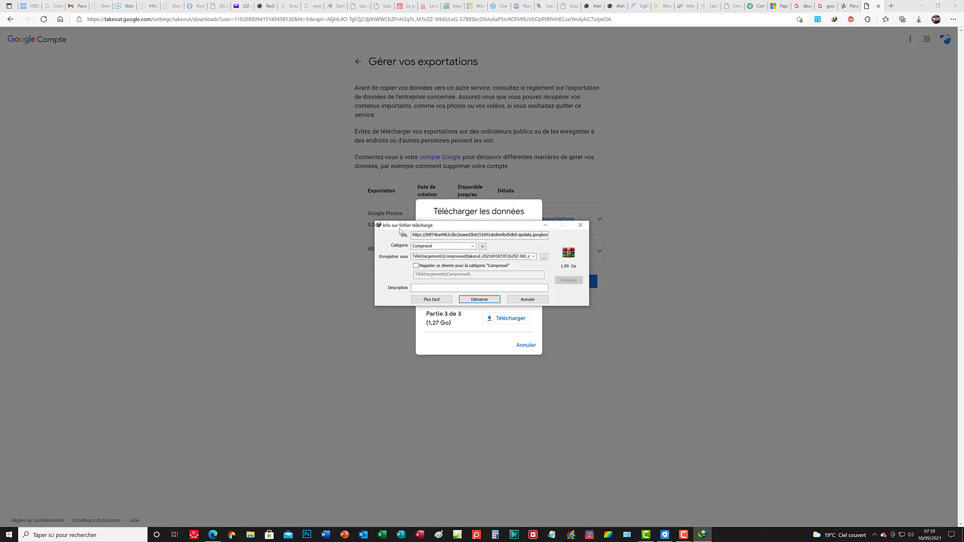
left_click(494, 300)
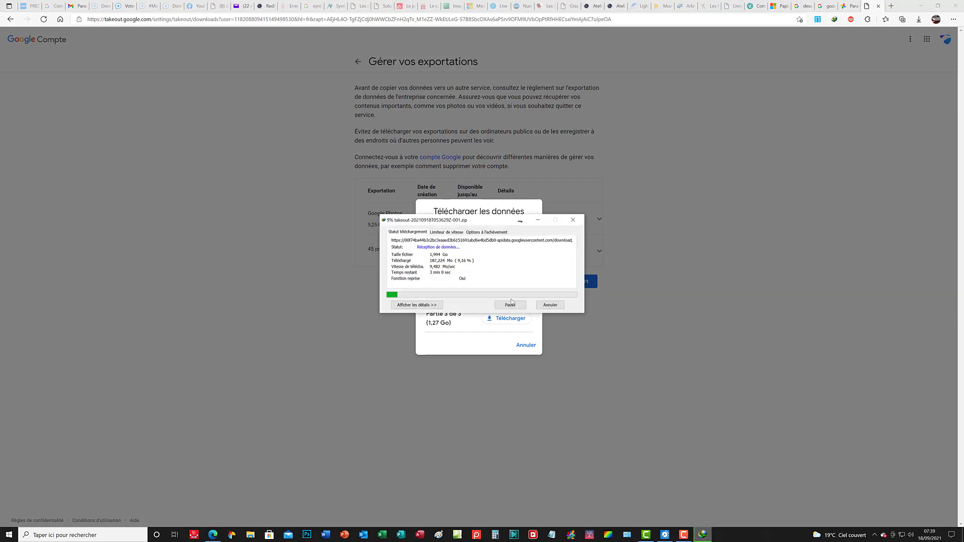
Reopen the Google Photos export's file list and start downloading part 2 of 3
left_click(347, 275)
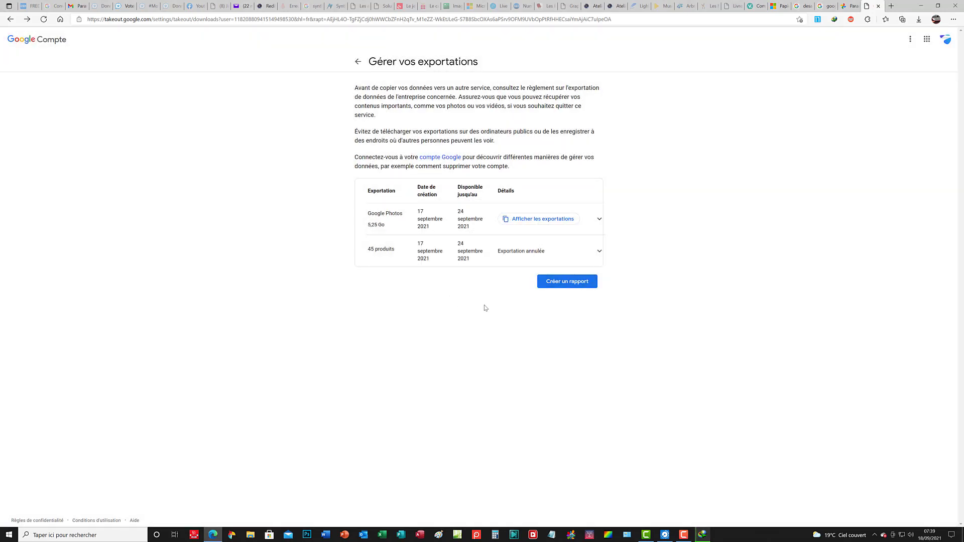
left_click(598, 221)
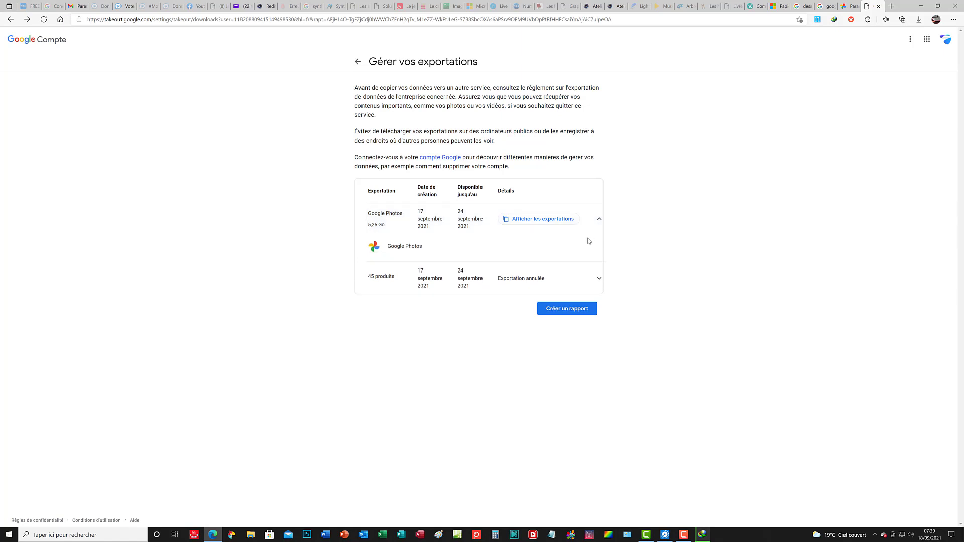
left_click(564, 223)
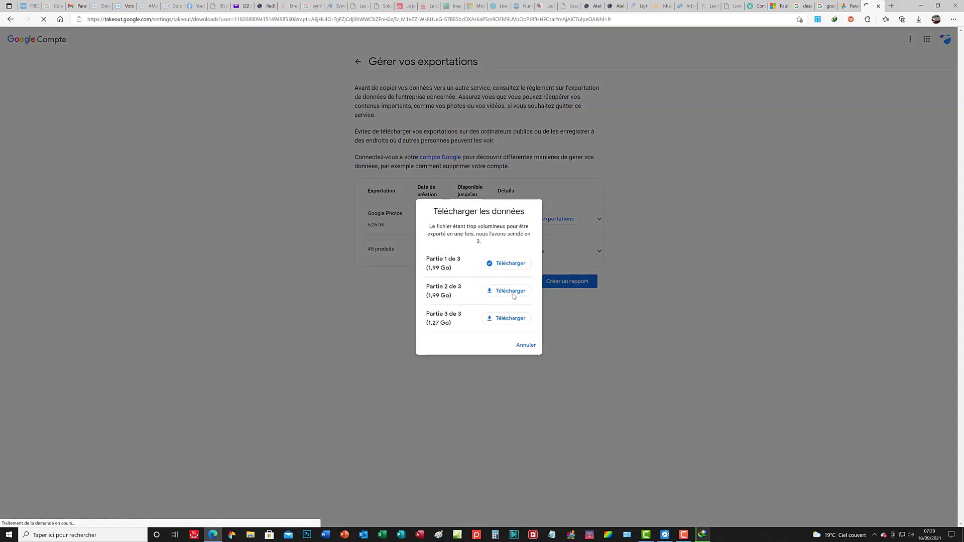
left_click(510, 291)
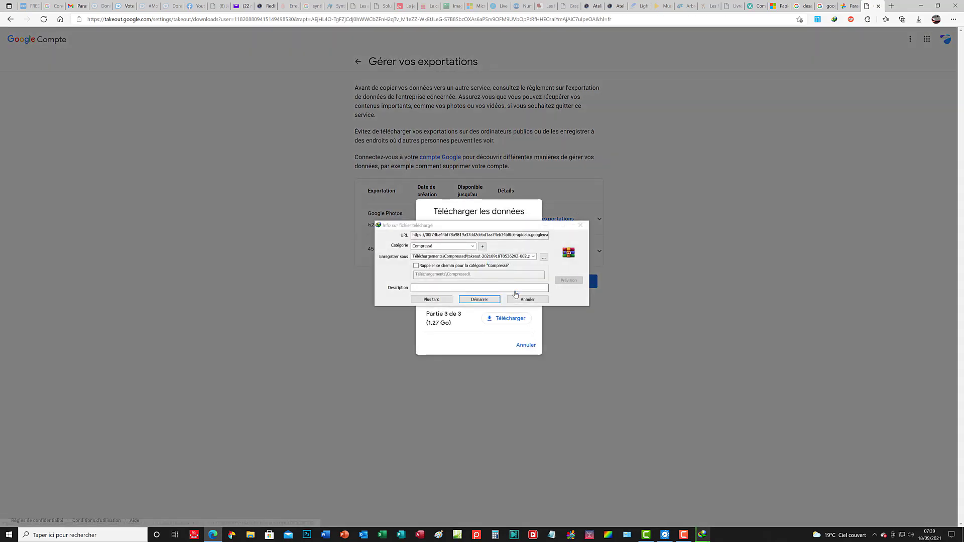
left_click(478, 301)
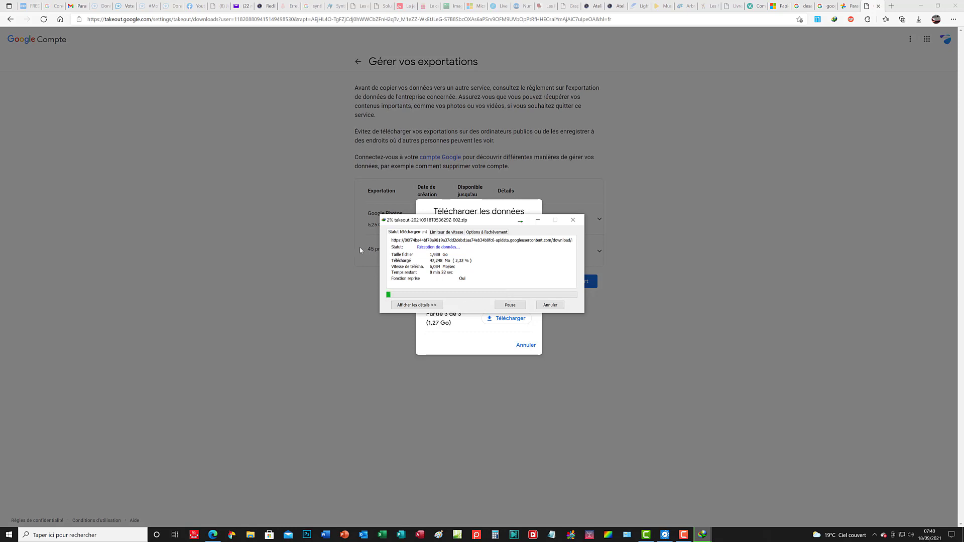
Reopen the Google Photos export's file list and start downloading part 3 of 3
left_click(321, 246)
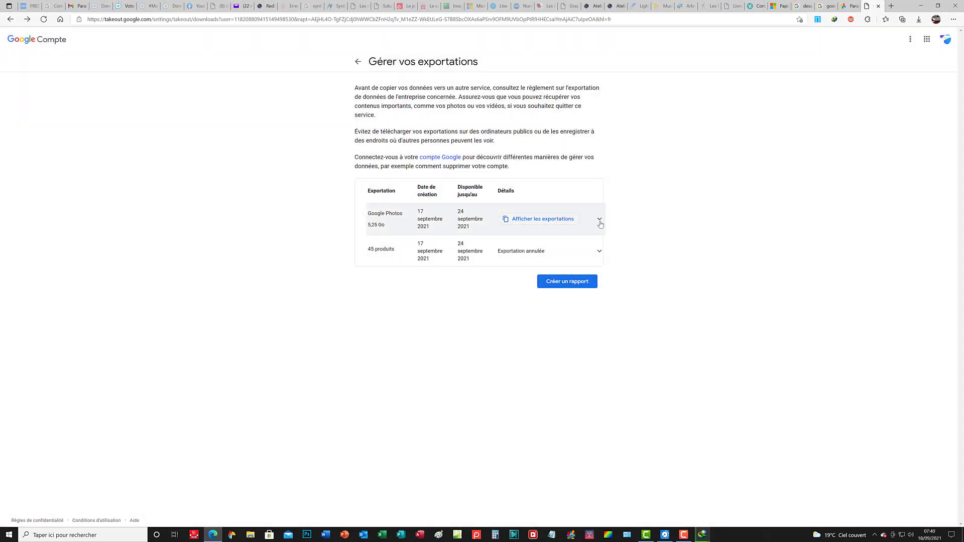
left_click(566, 222)
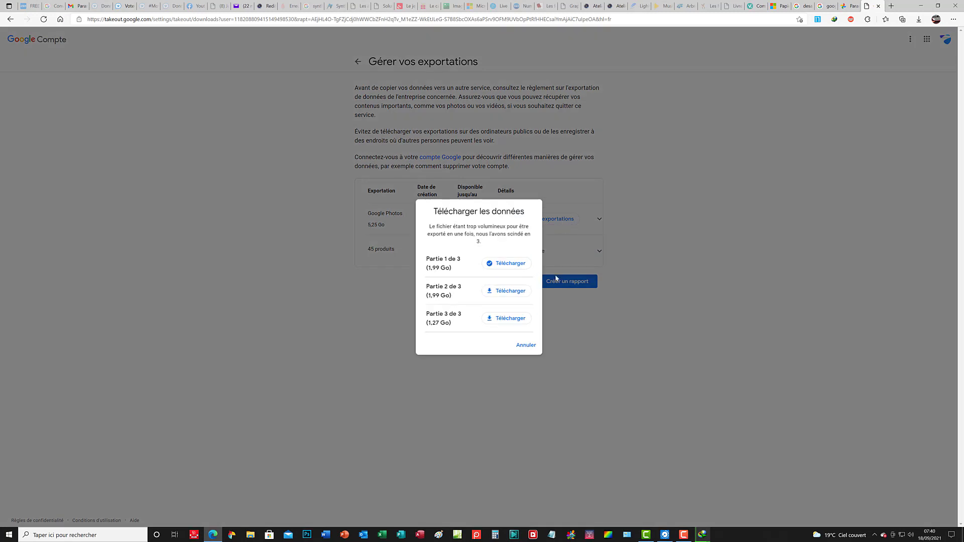
left_click(507, 322)
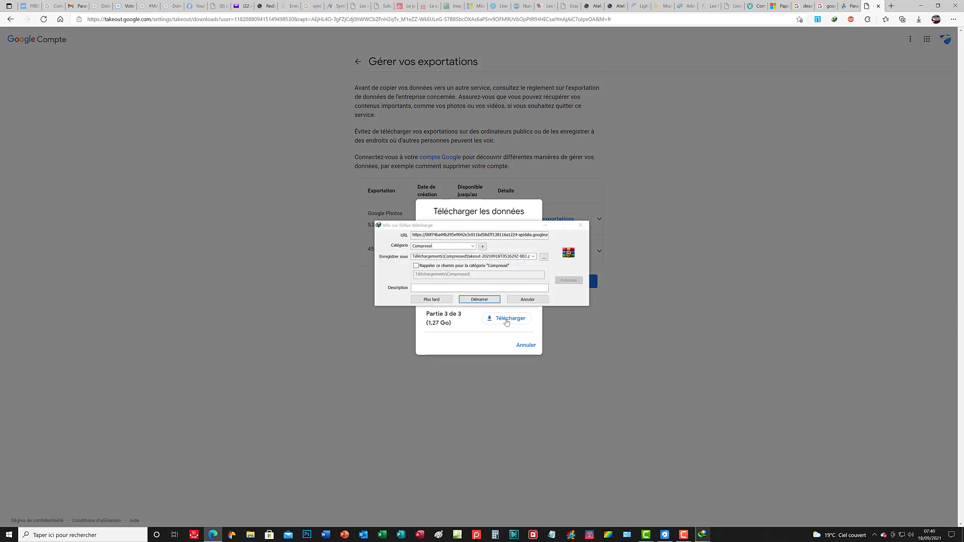
left_click(472, 299)
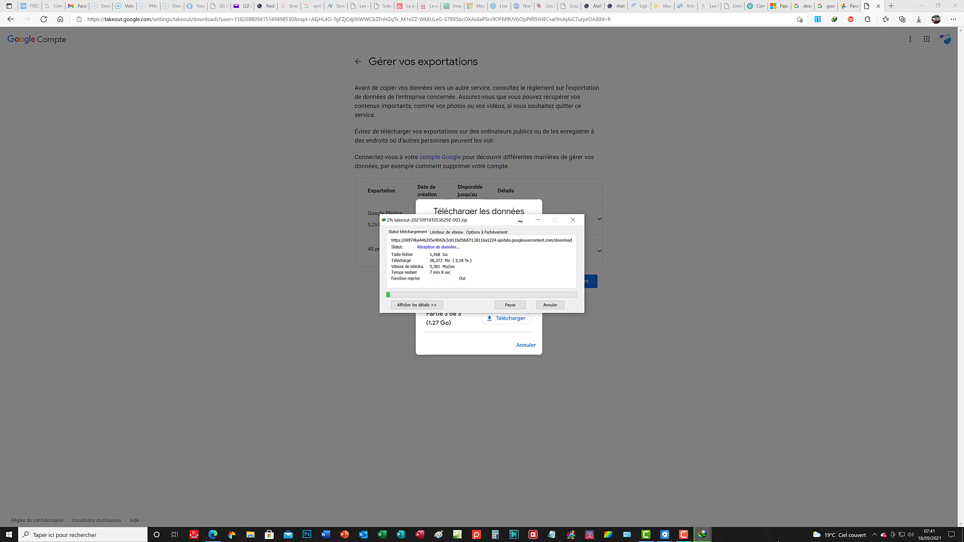
Check the progress of the three archive downloads, and close the export management page to return to the Google Photos settings
left_click(706, 538)
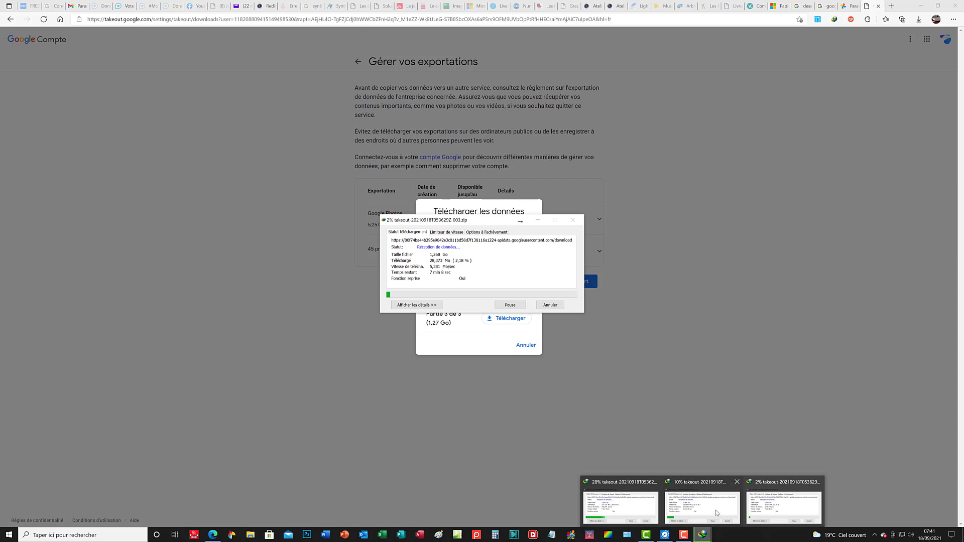
left_click(686, 407)
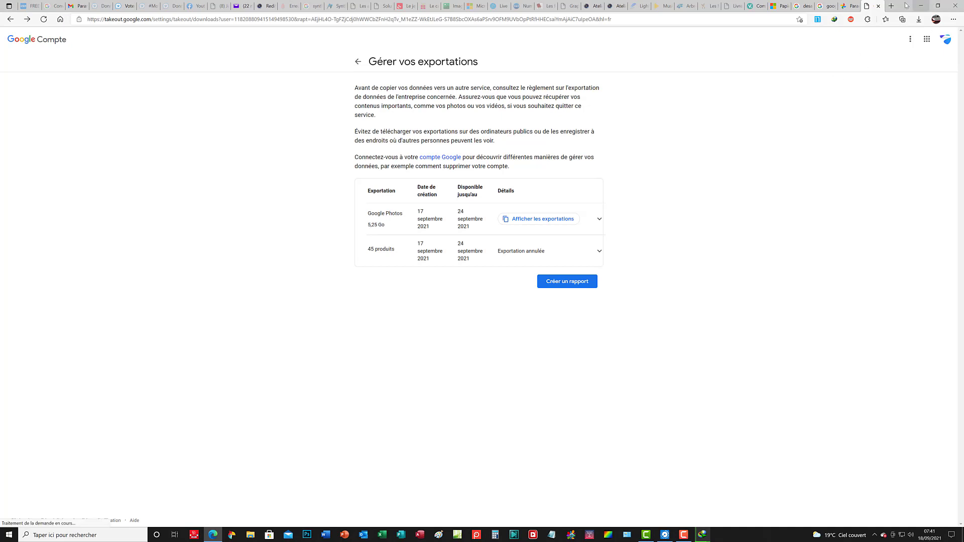
left_click(878, 6)
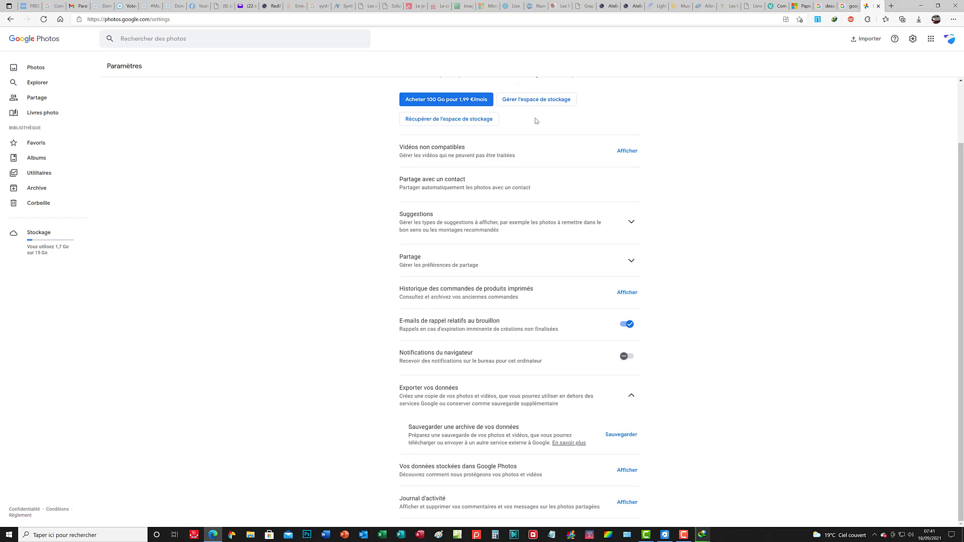
Open the Google Photos help and read the article "Supprimer ou restaurer des photos et des vidéos", including its instructions for computers
left_click(897, 41)
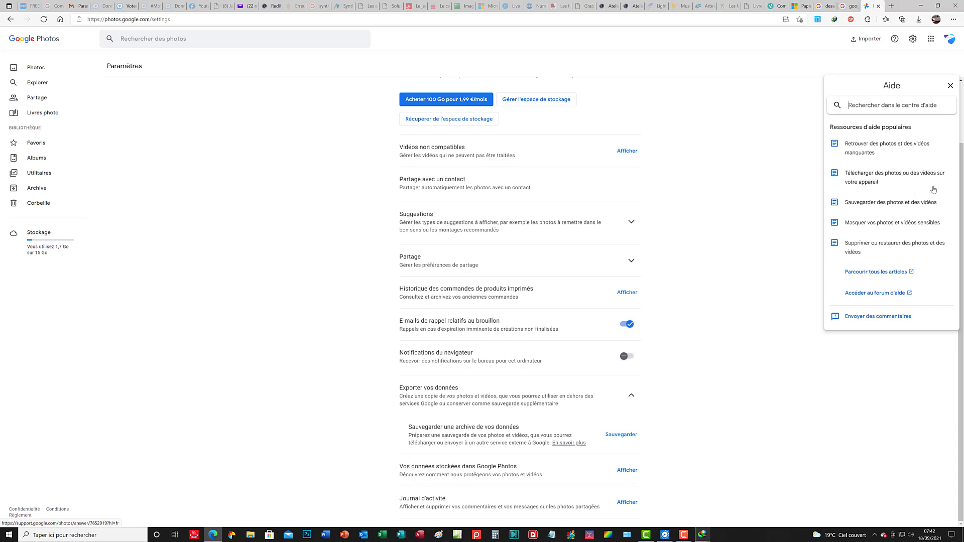
left_click(871, 245)
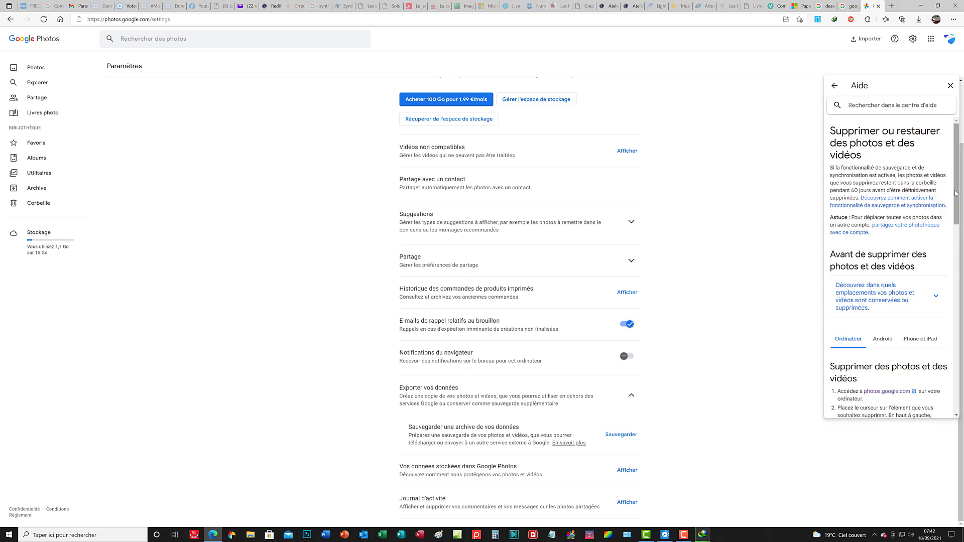
left_click_drag(955, 194, 957, 226)
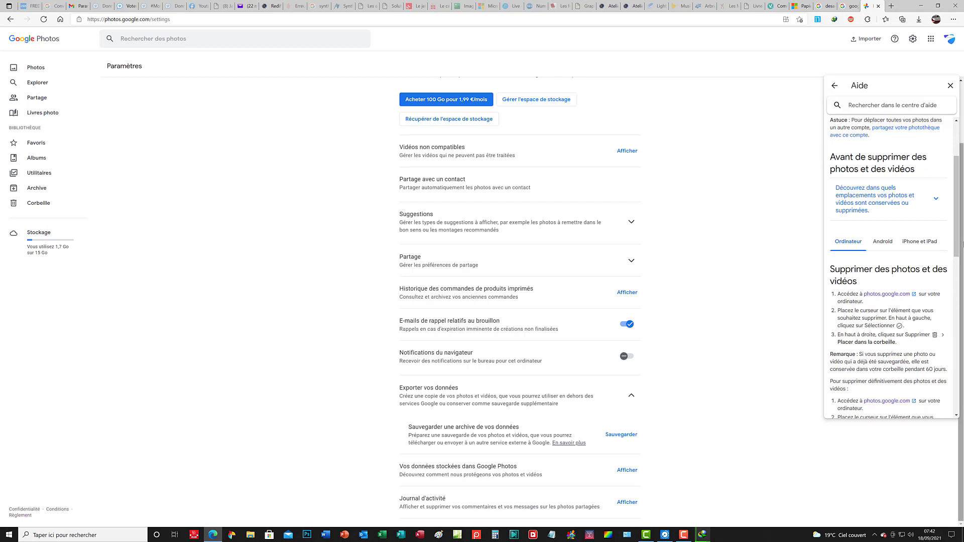
scroll(959, 248, "down", 1)
left_click_drag(958, 246, 960, 253)
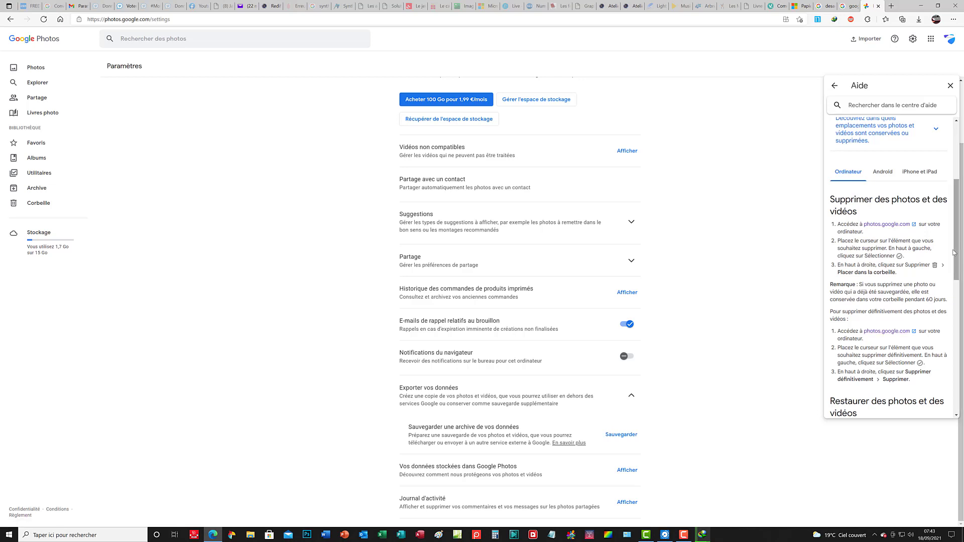
left_click_drag(957, 261, 962, 197)
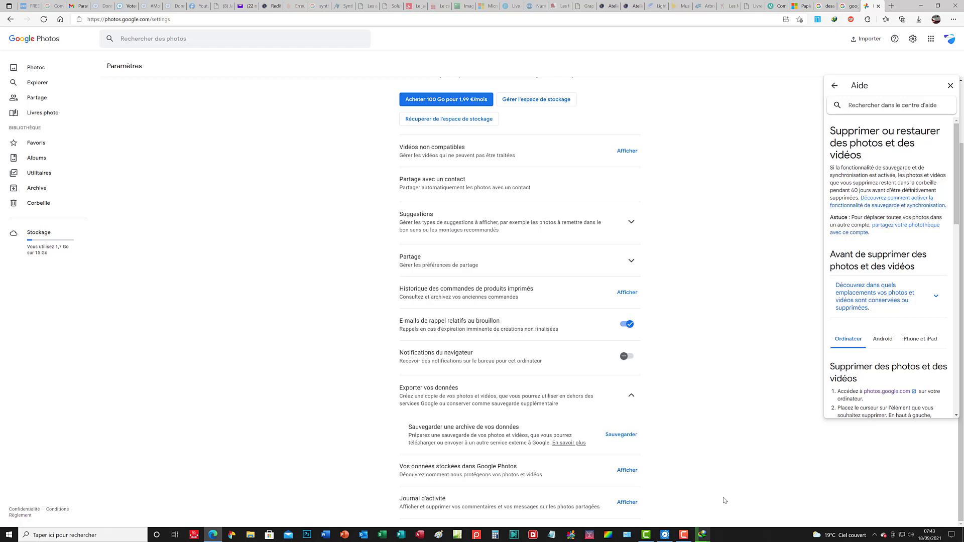
Check on the downloads, return to the browser and read the linked help article on backup and synchronisation, expanding the Avantages and Drive sections
left_click(708, 536)
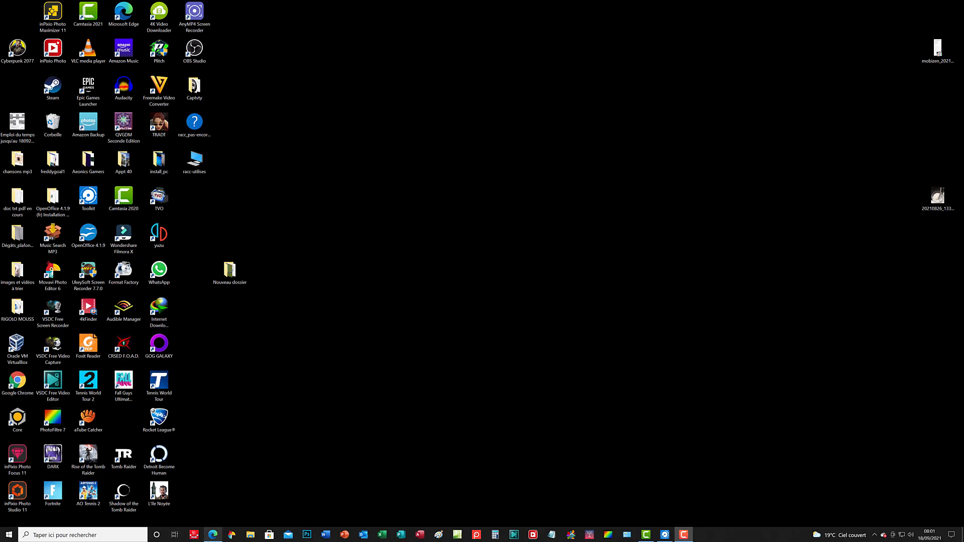
left_click(213, 534)
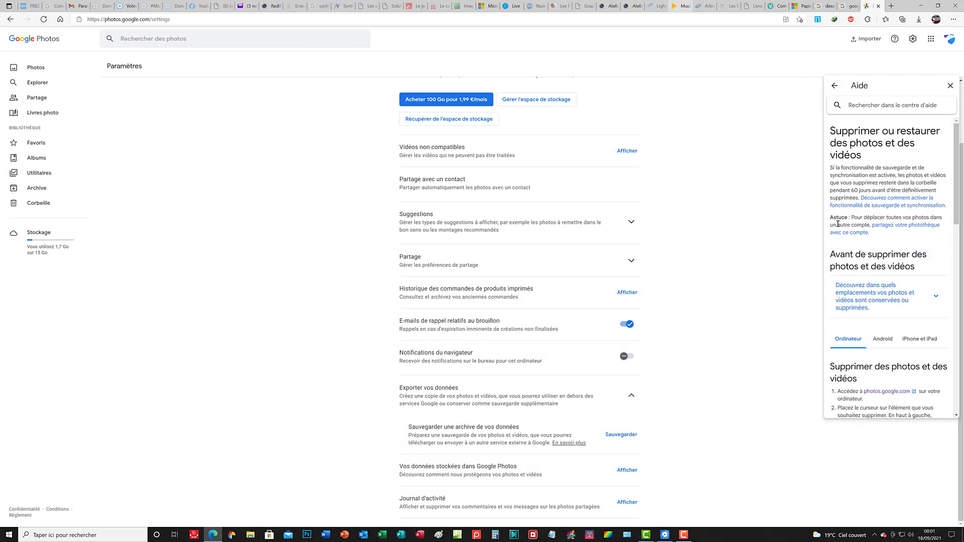
left_click(890, 206)
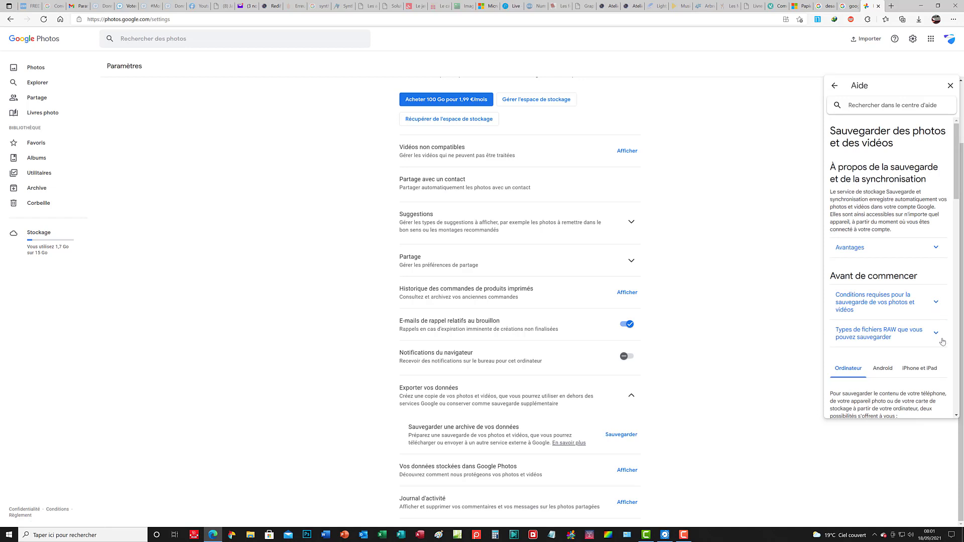
left_click(932, 250)
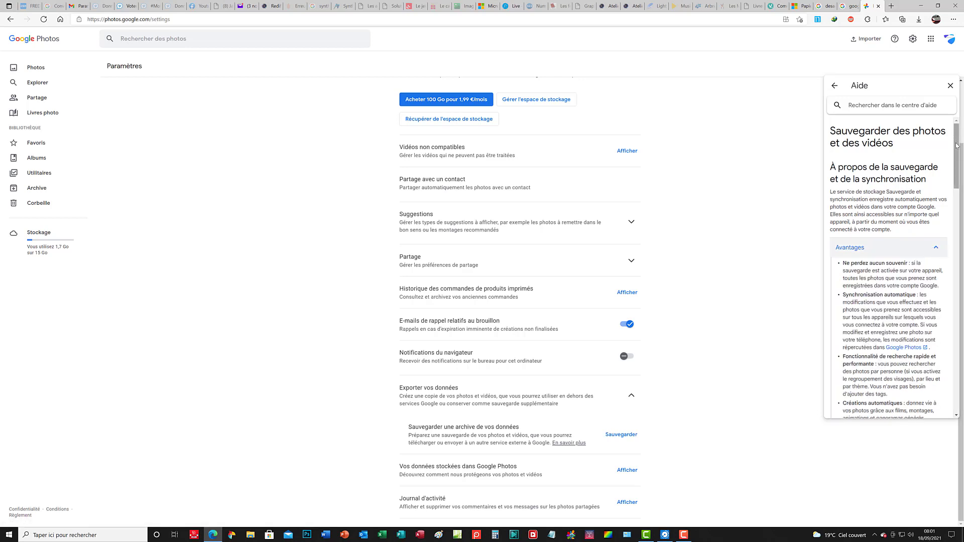
left_click_drag(955, 140, 963, 288)
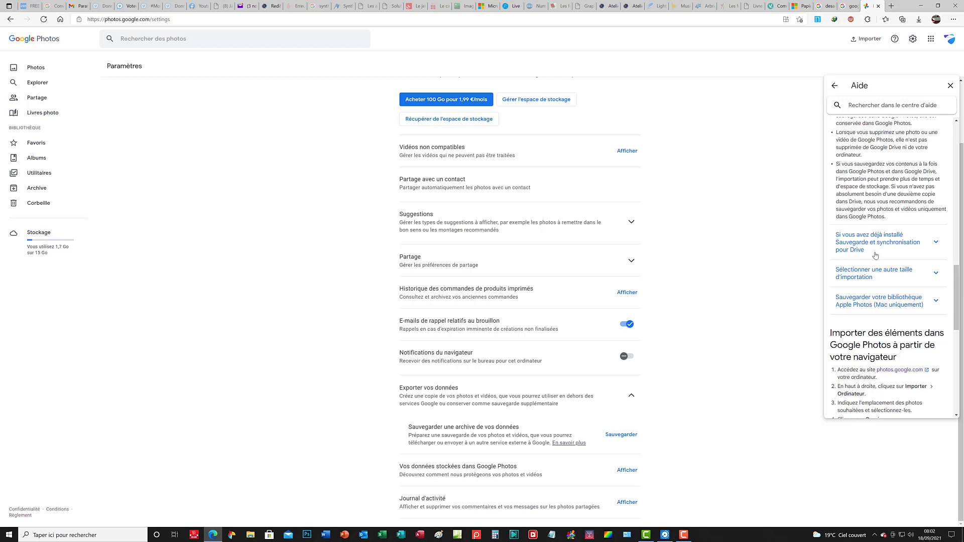
left_click(929, 244)
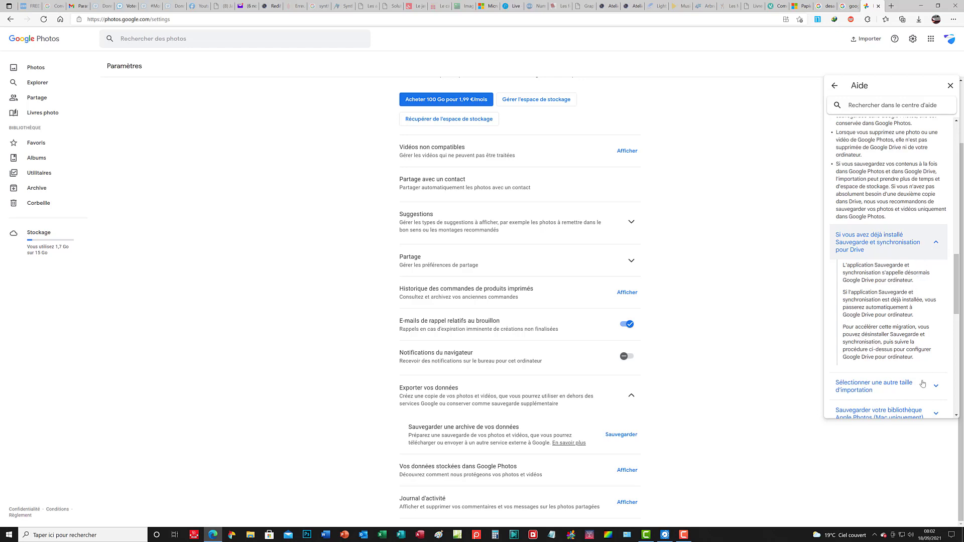
scroll(955, 307, "down", 4)
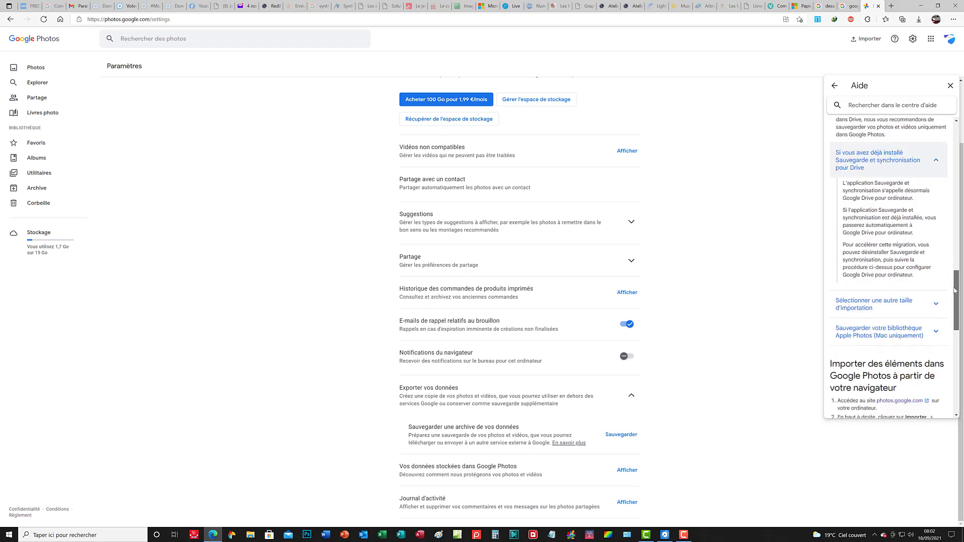
left_click_drag(955, 308, 962, 367)
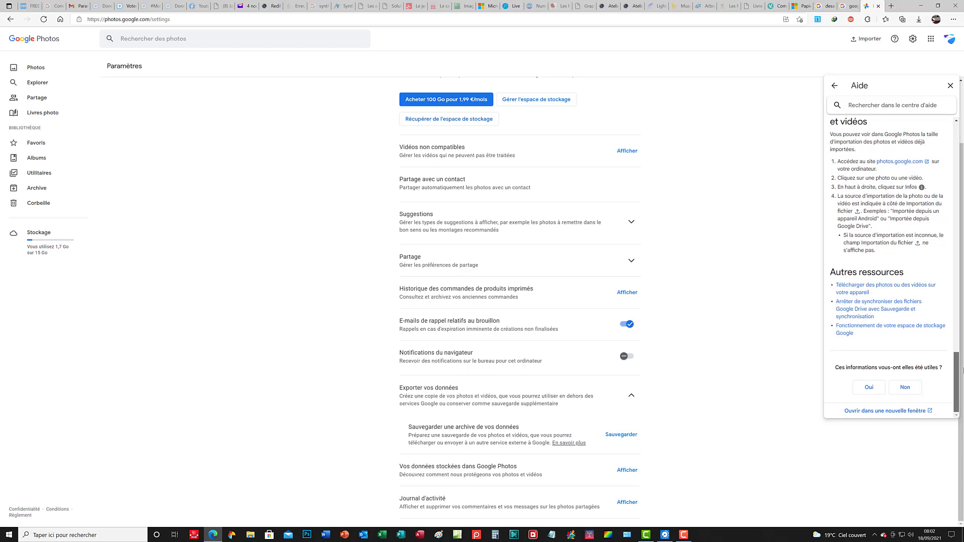
left_click_drag(963, 371, 958, 86)
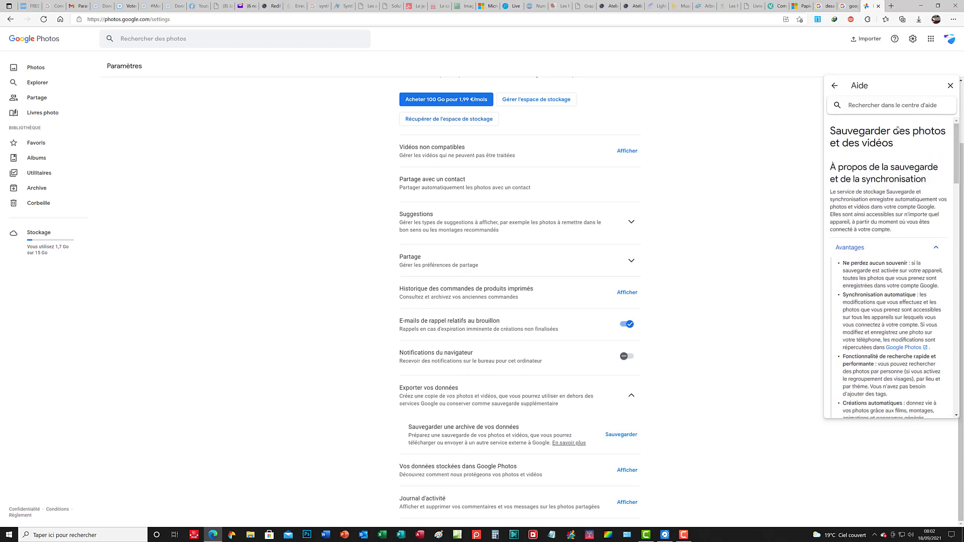
Search the help for "désactiver la synchronisation" and open the thread "Comment désactiver la synchronisation automatique de mes photos?"
type("désactiver la synchronisation")
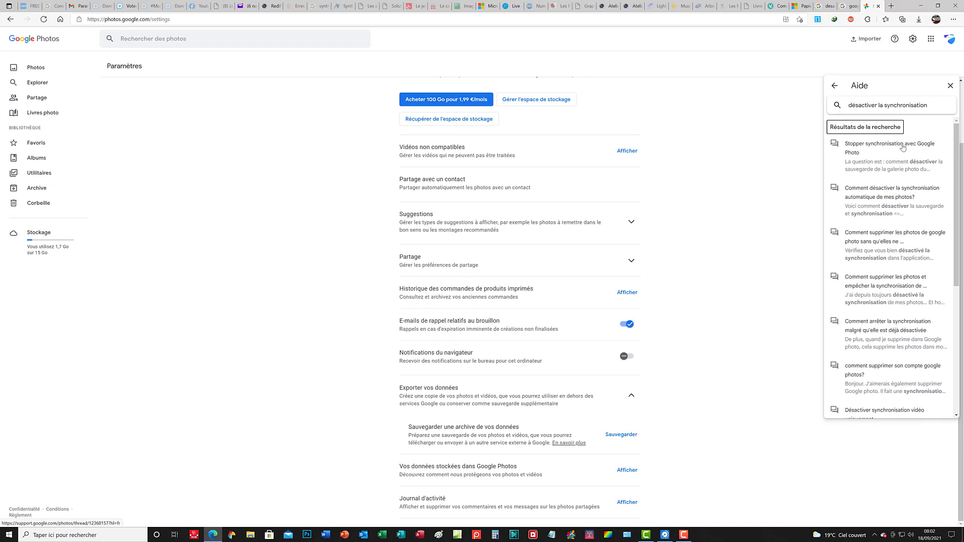
left_click(874, 199)
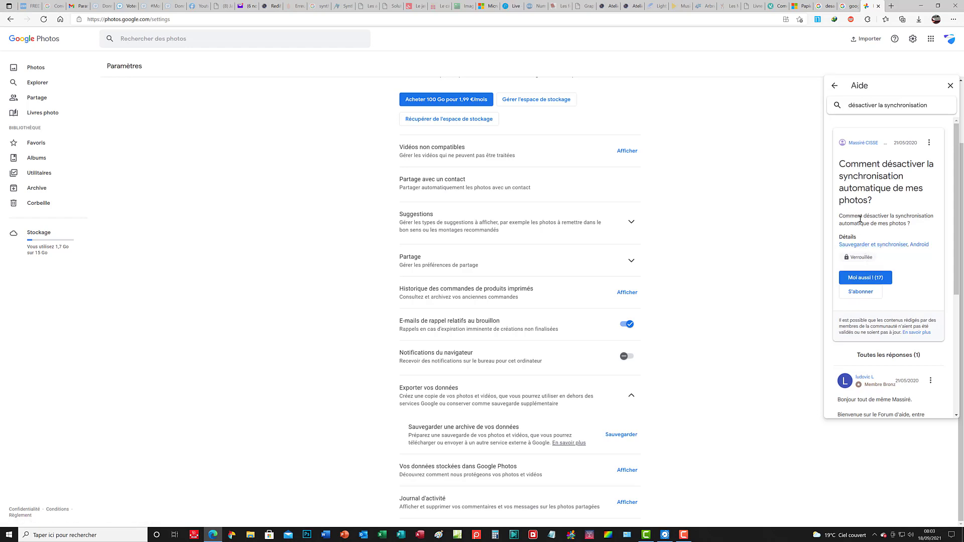
Browse the backup and sync community threads, viewing the SD card transfer question and "Synchroniser les photos de mon mobile avec mon ordinateur"
left_click(862, 246)
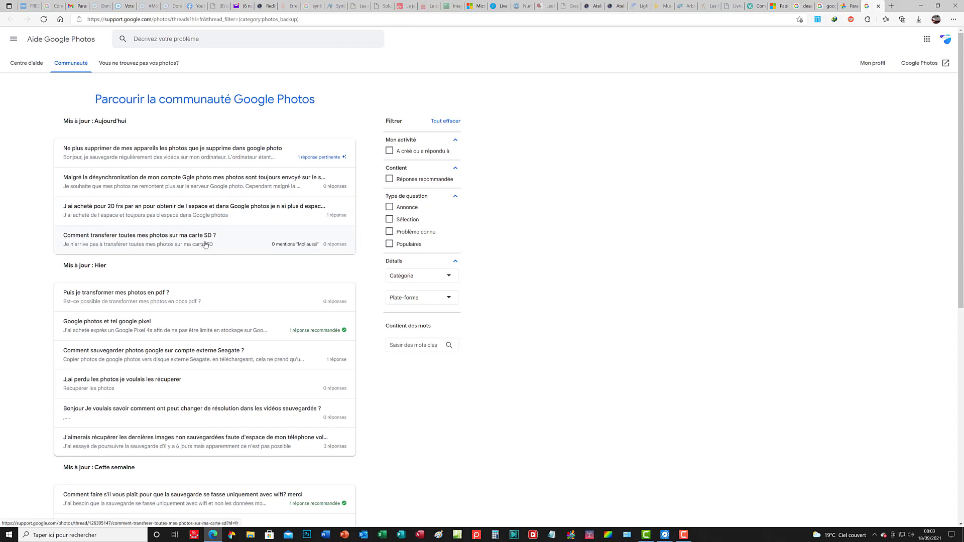
left_click(160, 237)
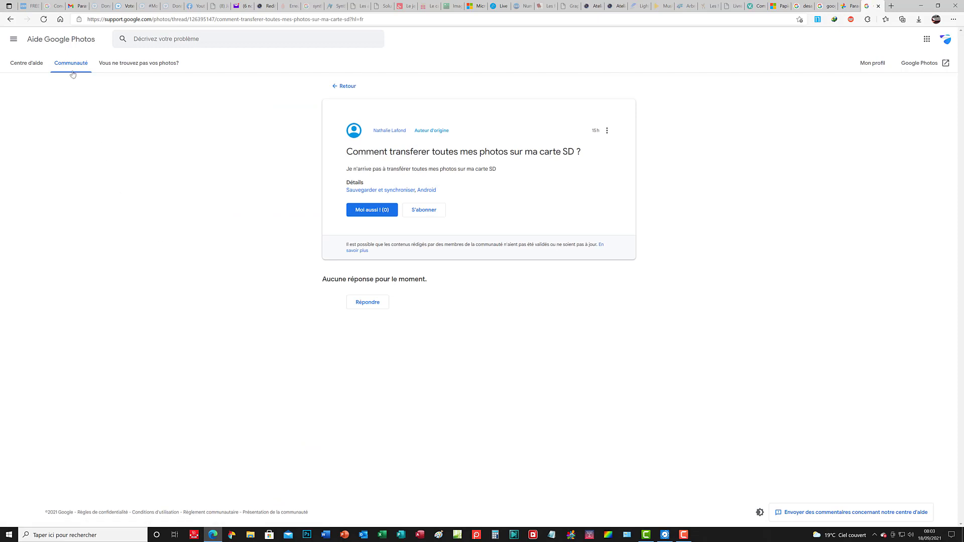
left_click(11, 22)
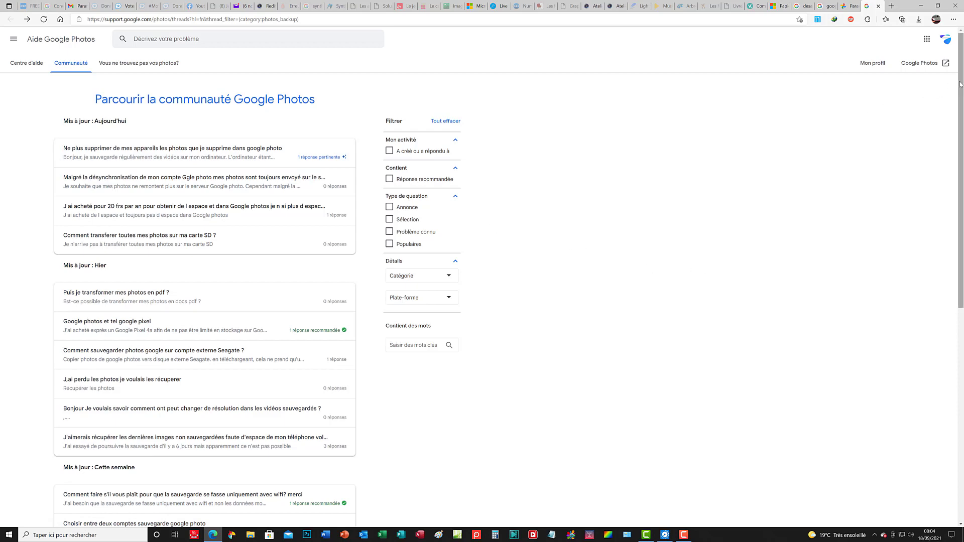
left_click_drag(961, 94, 959, 189)
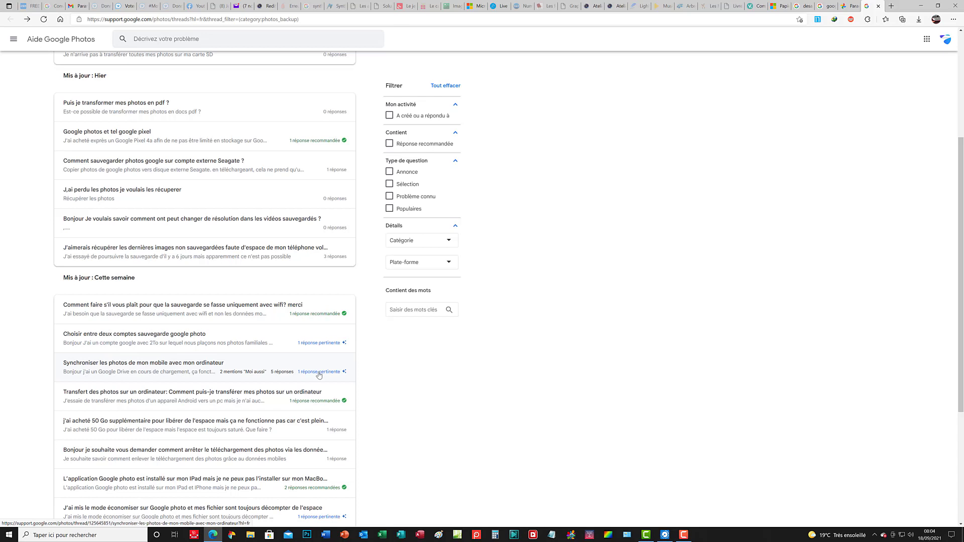
left_click(318, 375)
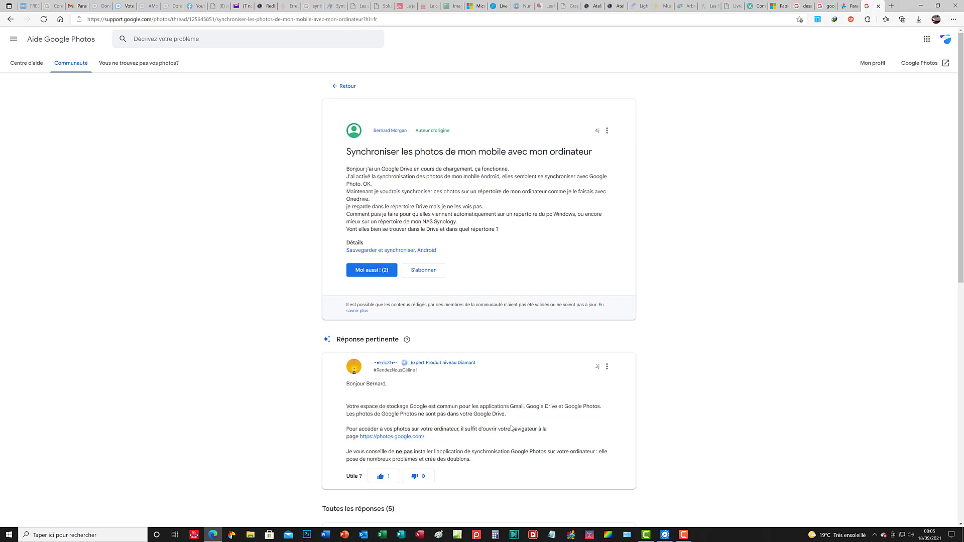
Open Google Photos from the link in the reply and view a seaside photo's download options before advancing to the next photo
left_click(406, 437)
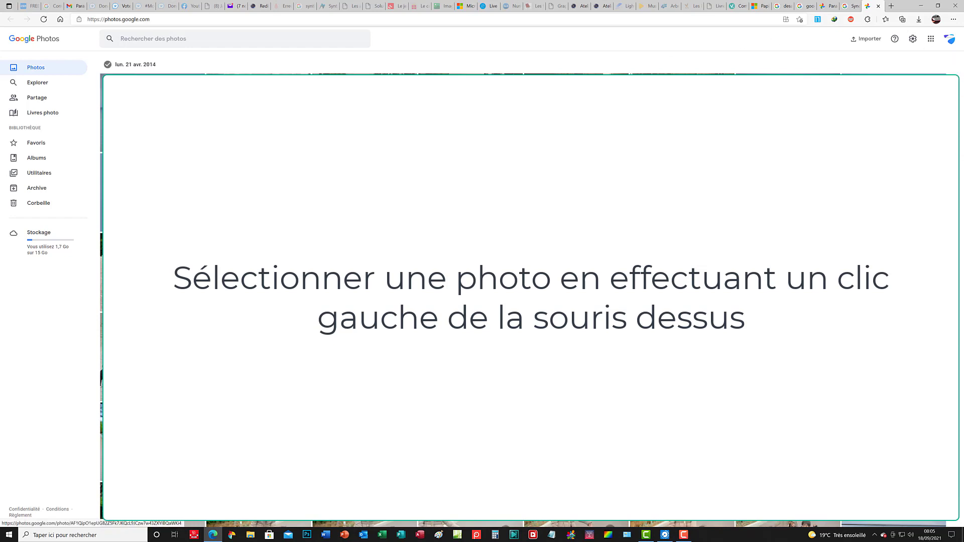
left_click(470, 114)
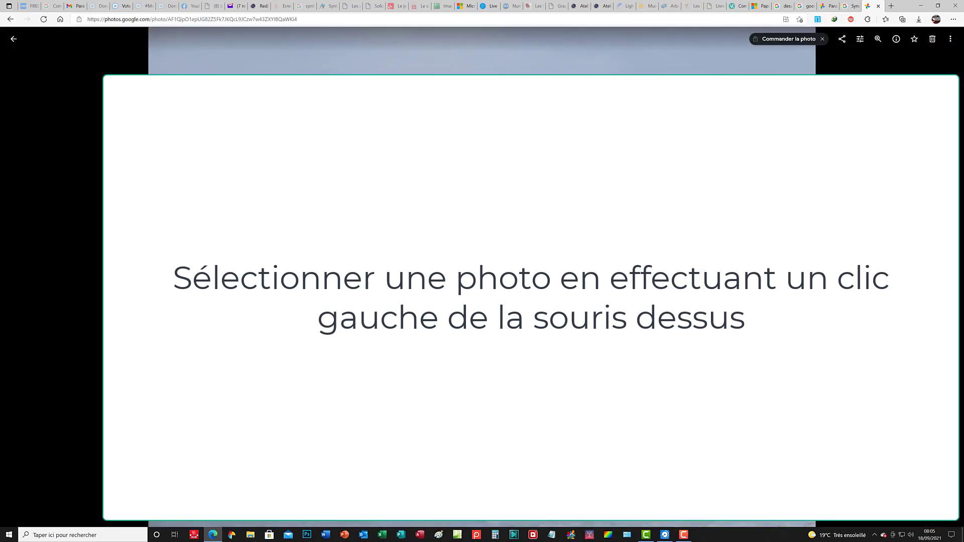
left_click(949, 40)
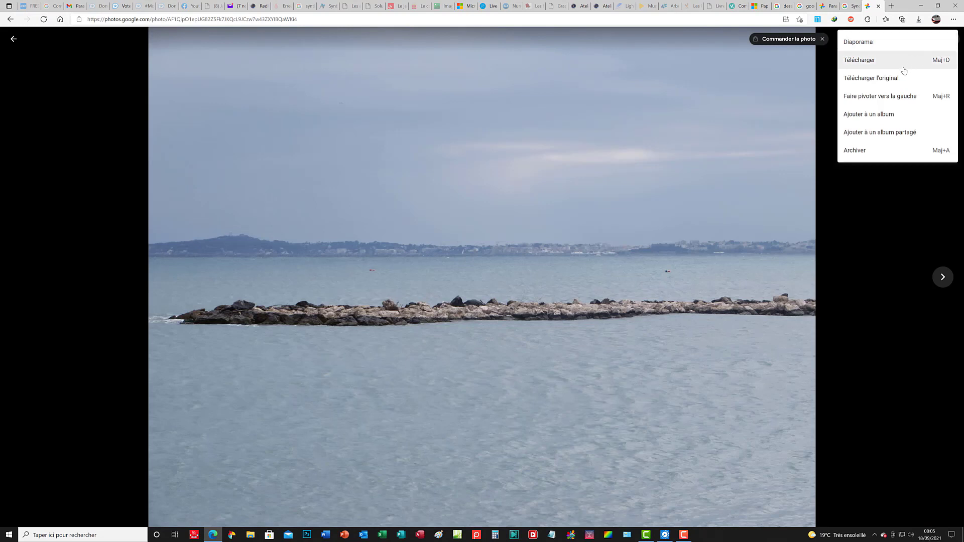
left_click(825, 196)
key("Right")
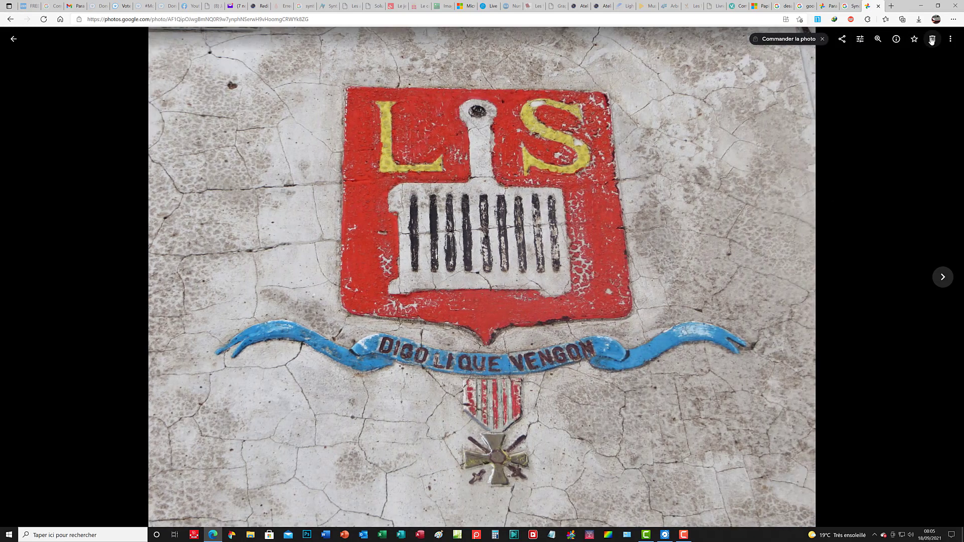
Move the red coat-of-arms photo and the two information-panel photos that follow it to the Google Photos trash
left_click(931, 39)
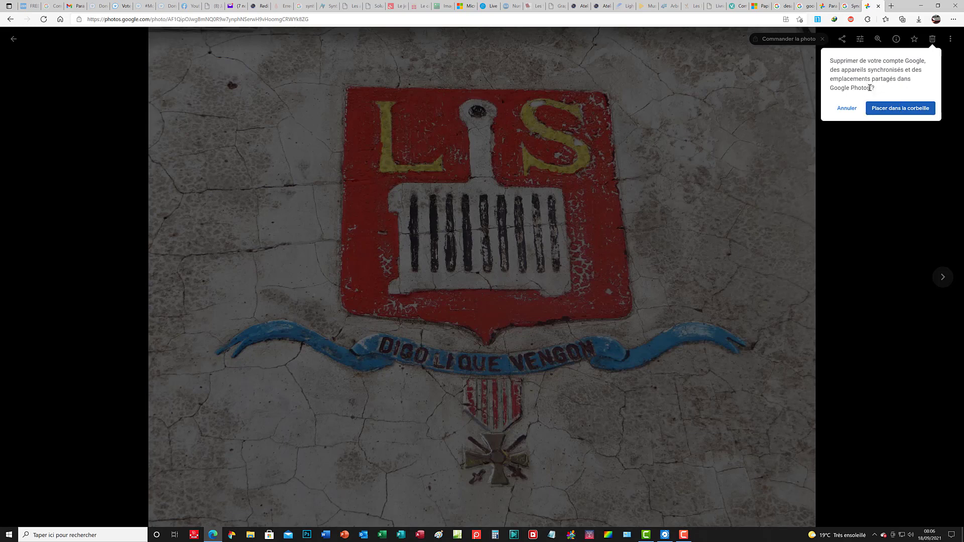
left_click(894, 110)
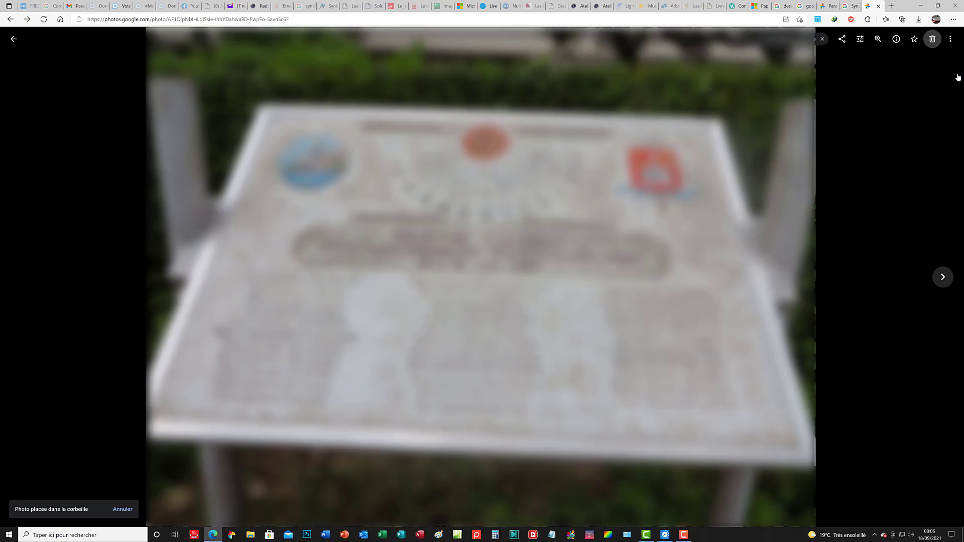
left_click(933, 40)
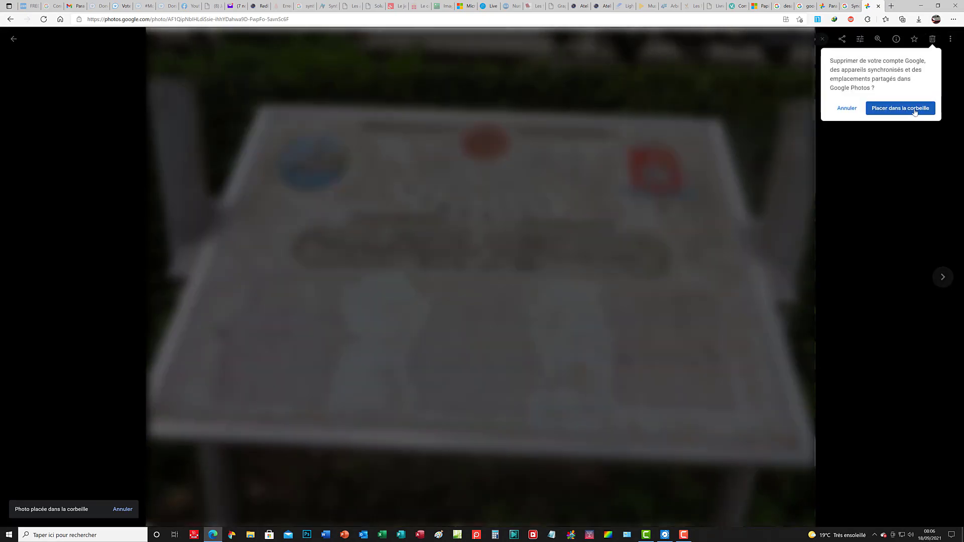
left_click(915, 111)
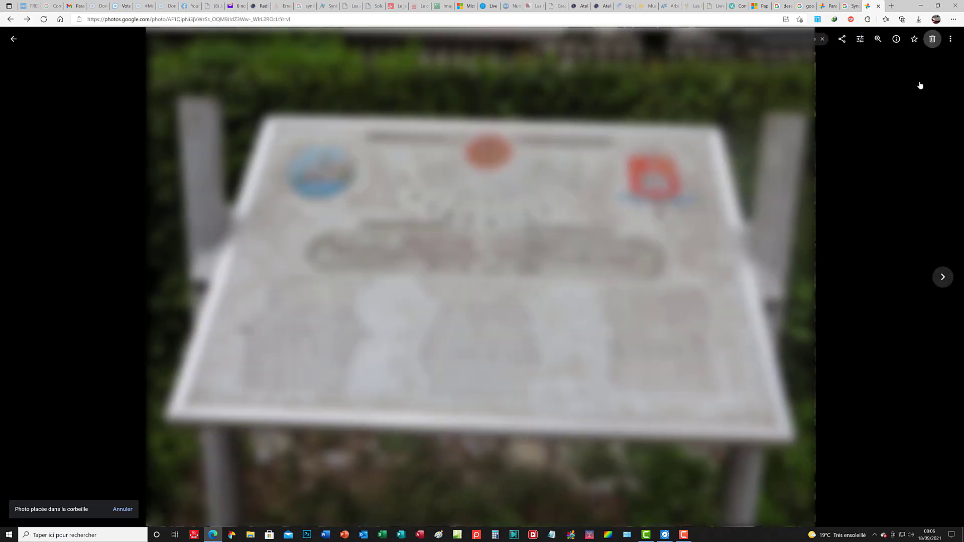
left_click(932, 43)
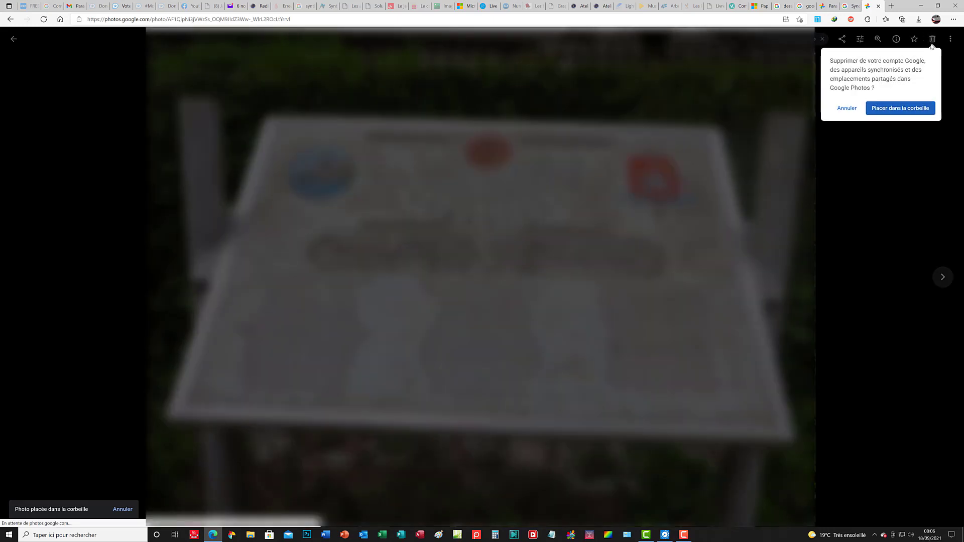
left_click(906, 107)
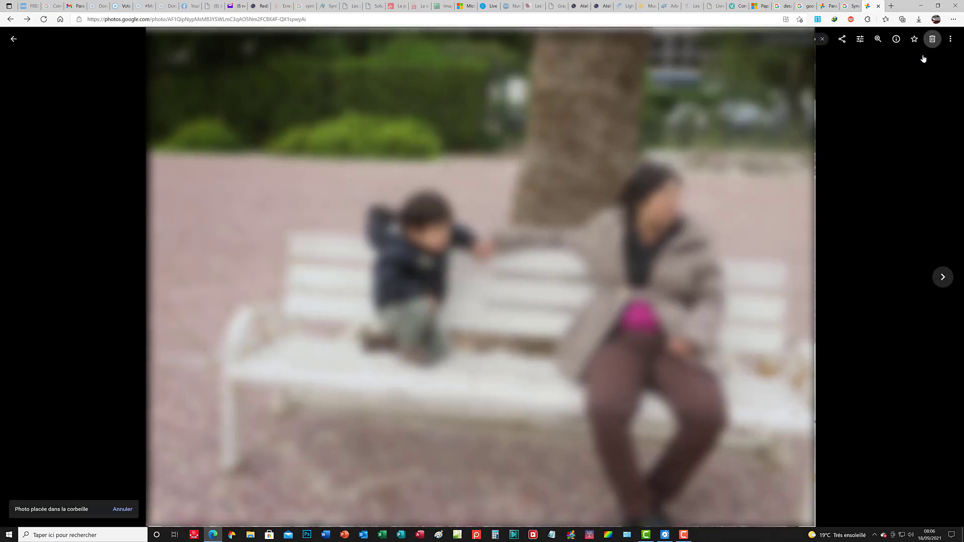
Move the two park bench photos and the first airplane photo to the trash, and display the details of the second airplane photo
left_click(929, 43)
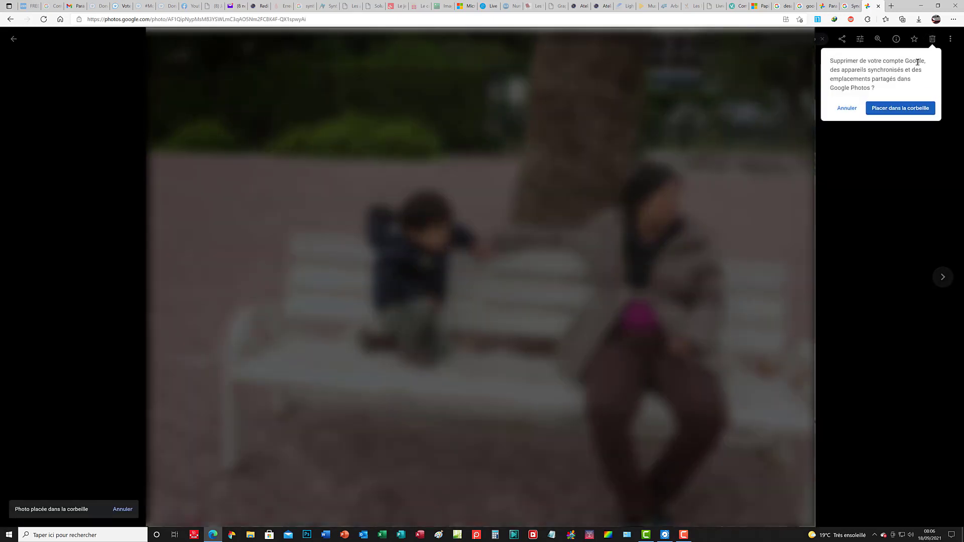
left_click(894, 109)
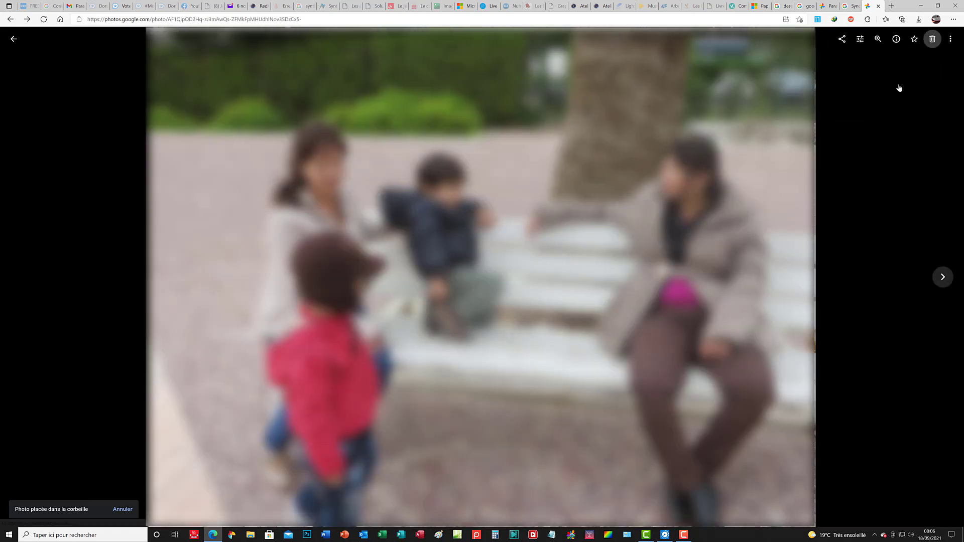
left_click(932, 39)
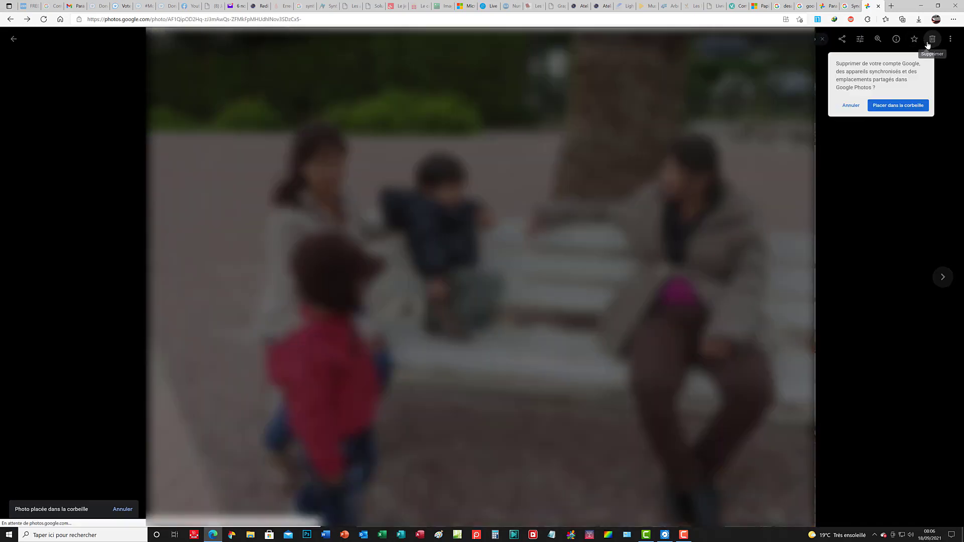
left_click(901, 109)
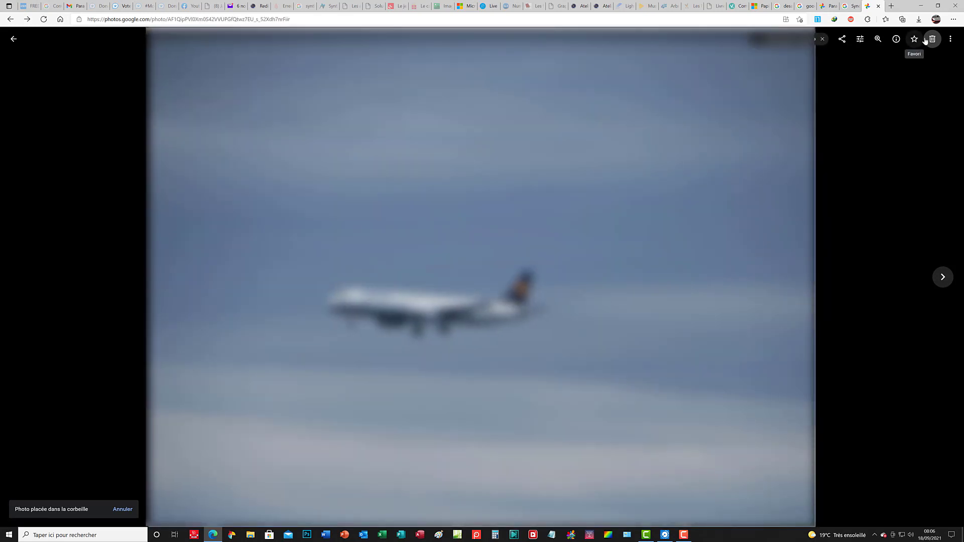
left_click(932, 39)
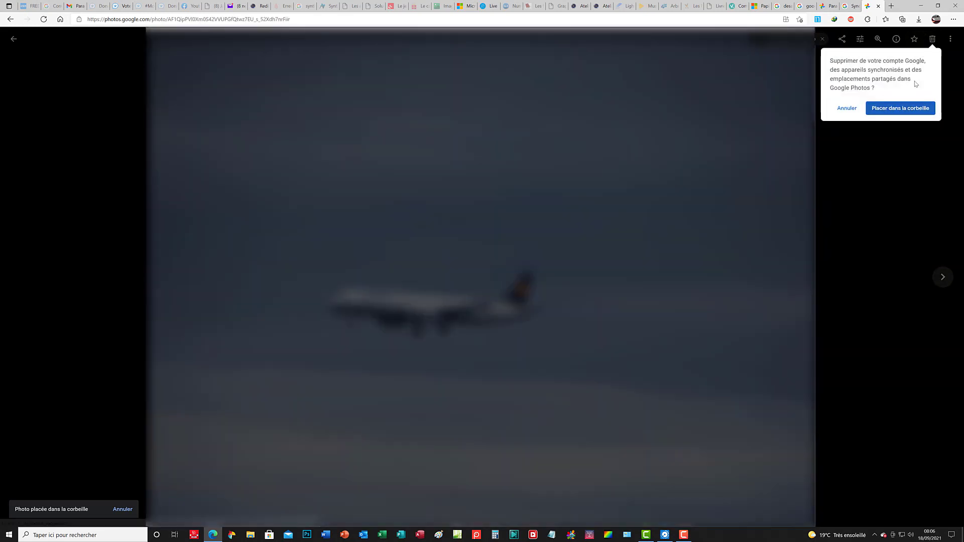
left_click(901, 109)
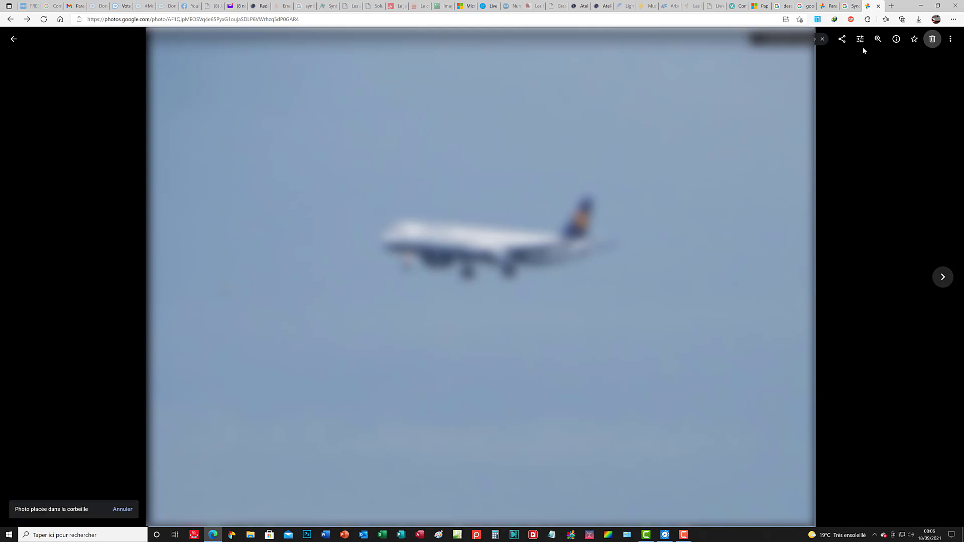
left_click(896, 39)
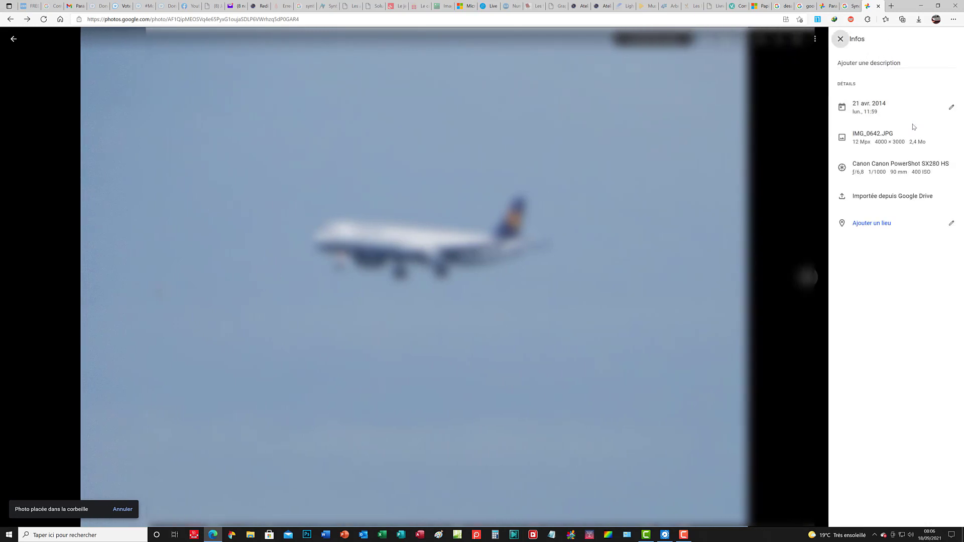
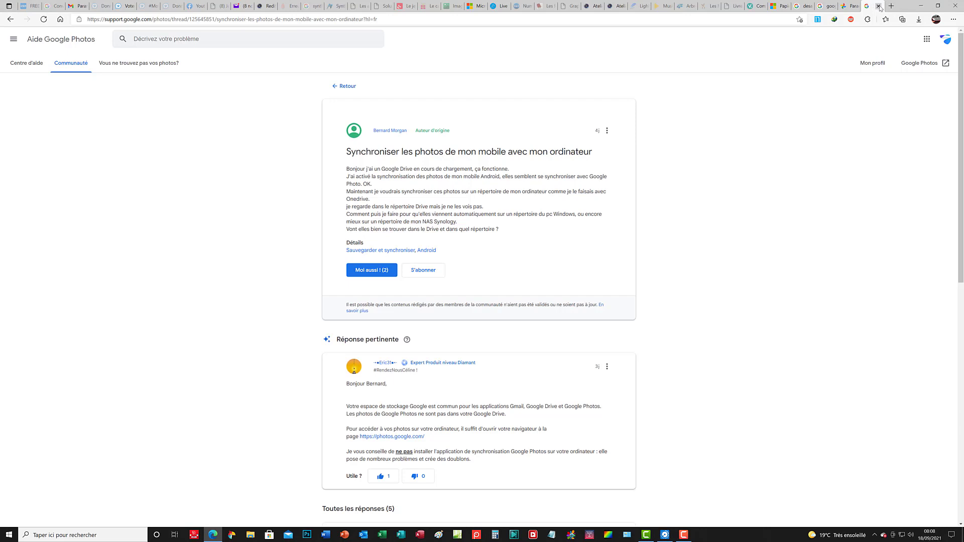
Close the synchronisation help thread, open the Google Photos Corbeille and view one of the deleted photos with its restore option
left_click(878, 6)
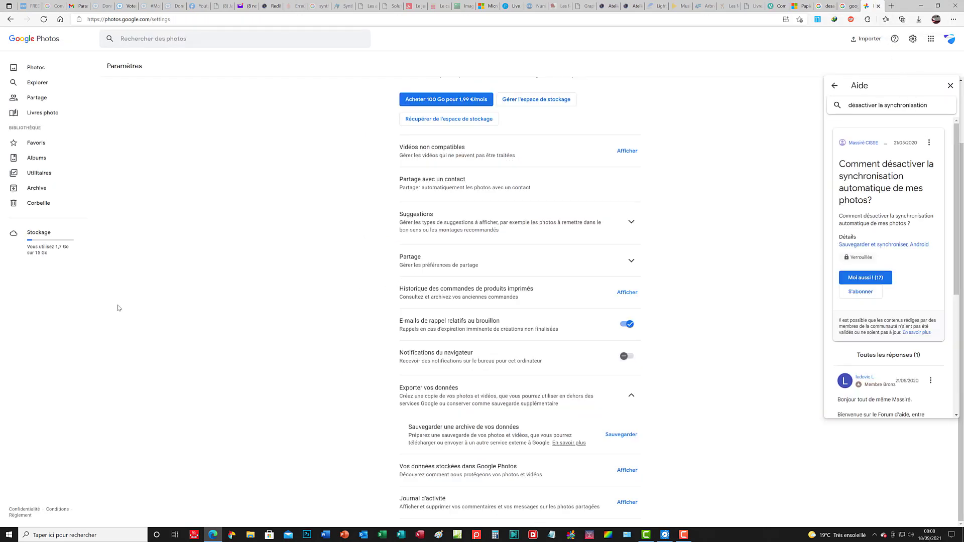
left_click(38, 206)
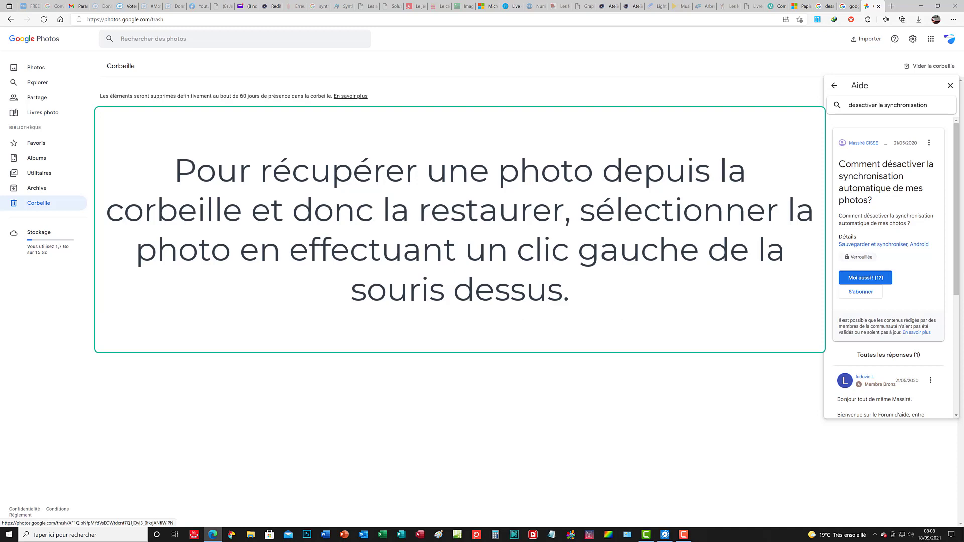
left_click(211, 170)
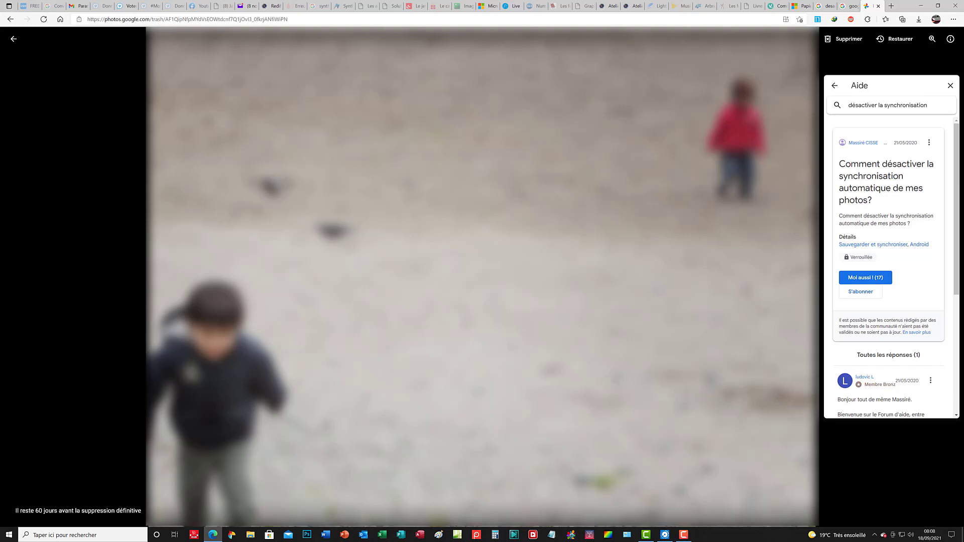
Minimise the browser, switch to File Explorer and open the Compressed folder inside Téléchargements
left_click(920, 6)
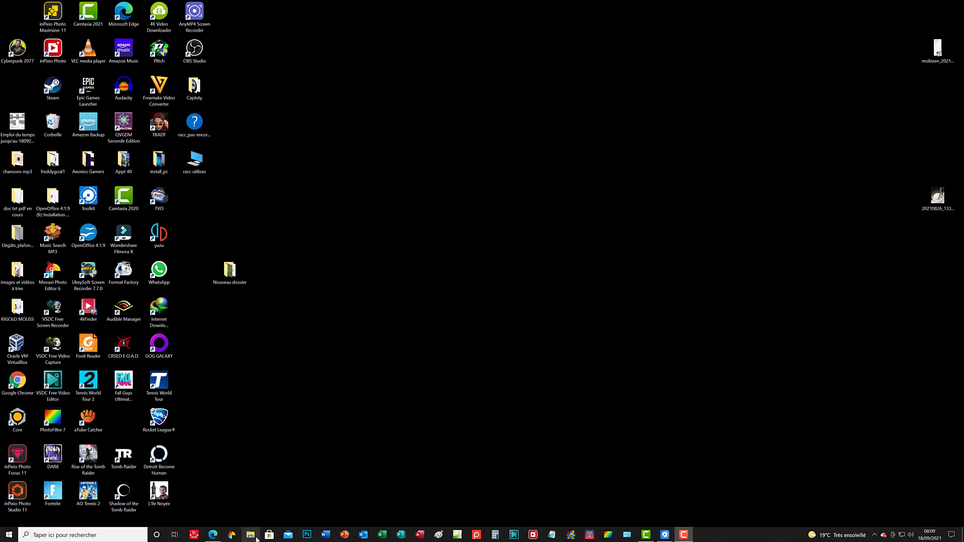
left_click(256, 539)
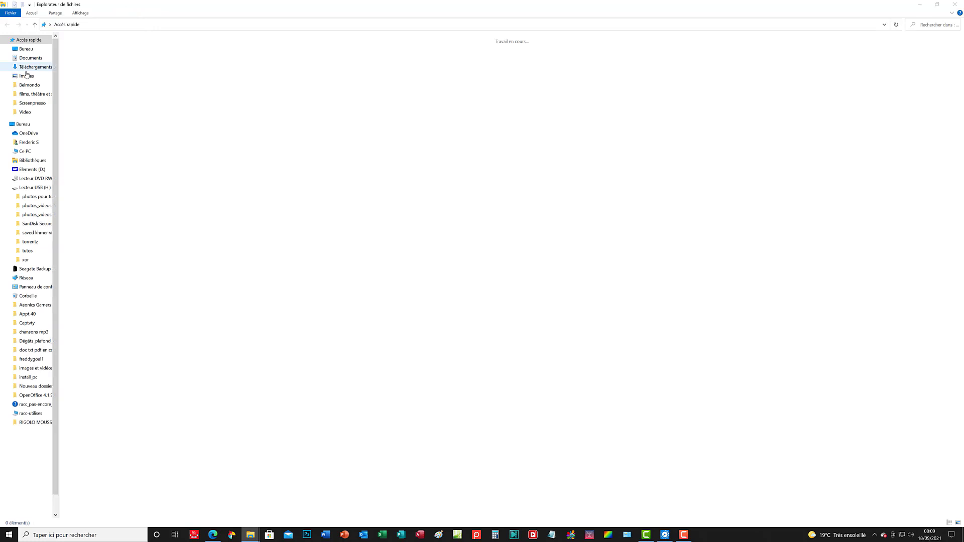
left_click(26, 68)
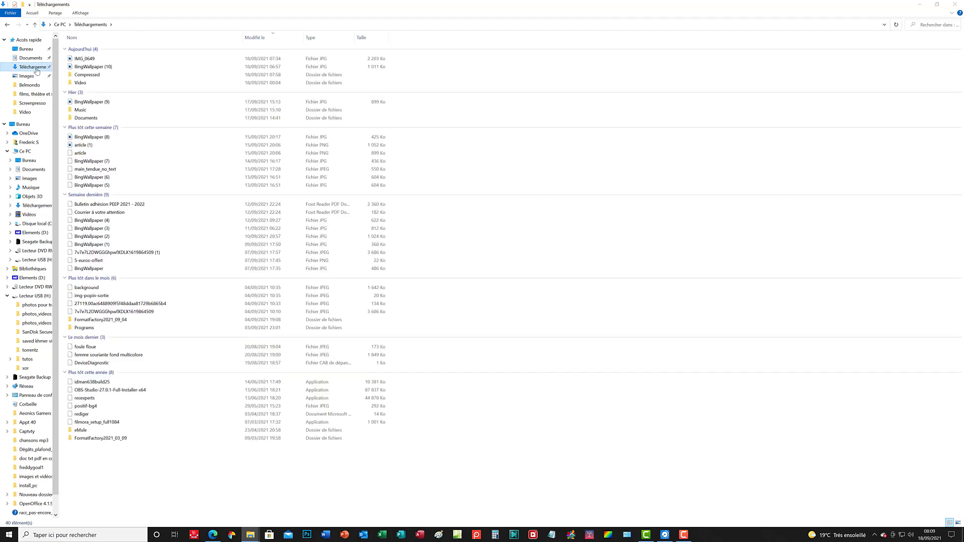
left_click(118, 76)
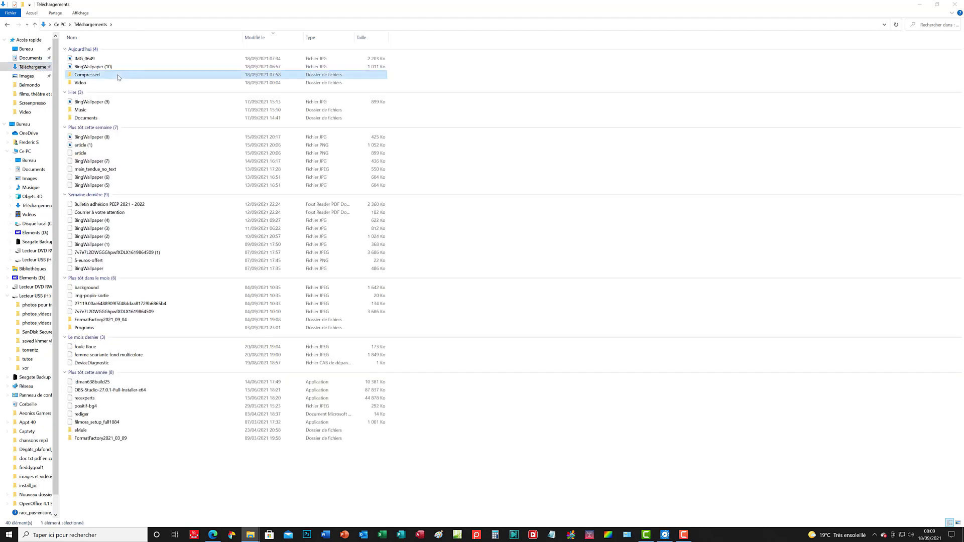
double_click(118, 76)
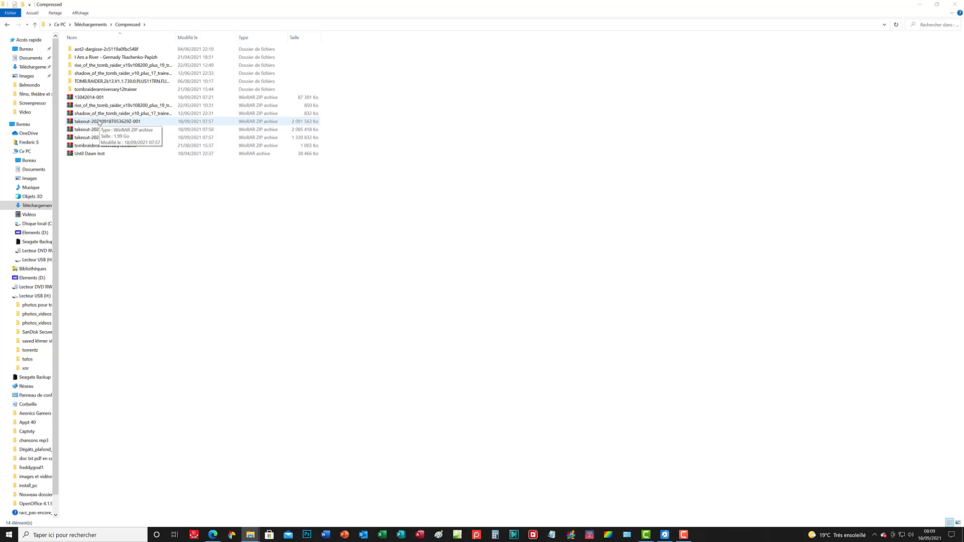
Extract the takeout-20210918T053629Z-001 archive into a folder of the same name and delete the original ZIP archive
right_click(99, 122)
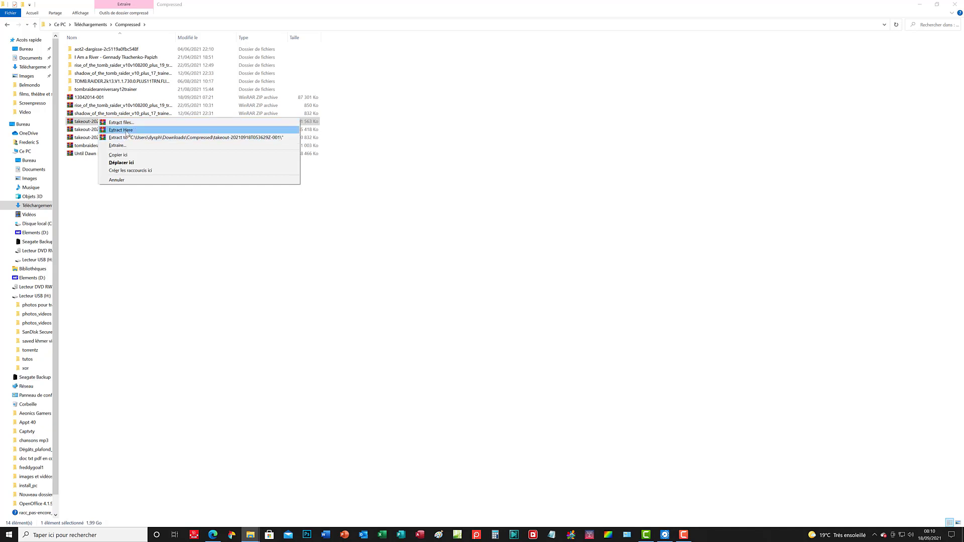
left_click(114, 139)
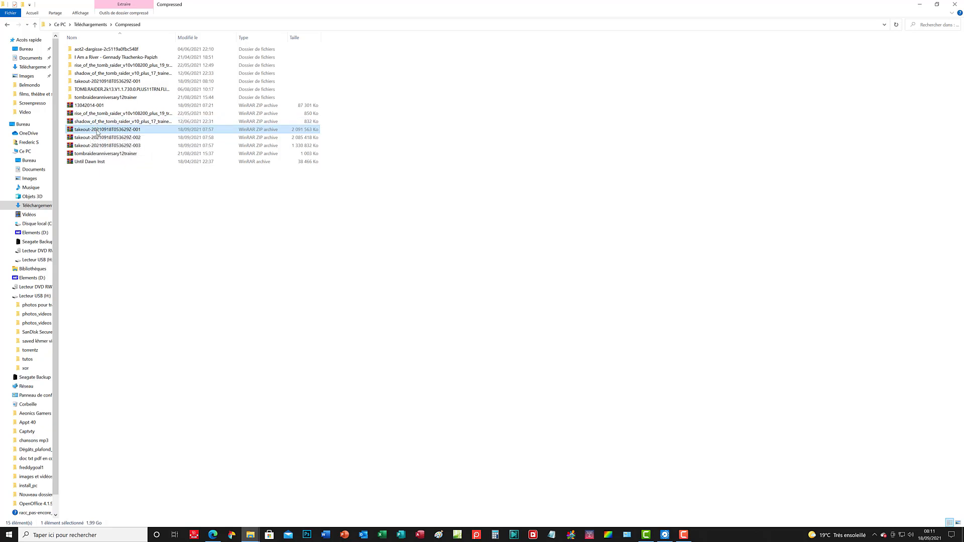
double_click(98, 131)
right_click(101, 130)
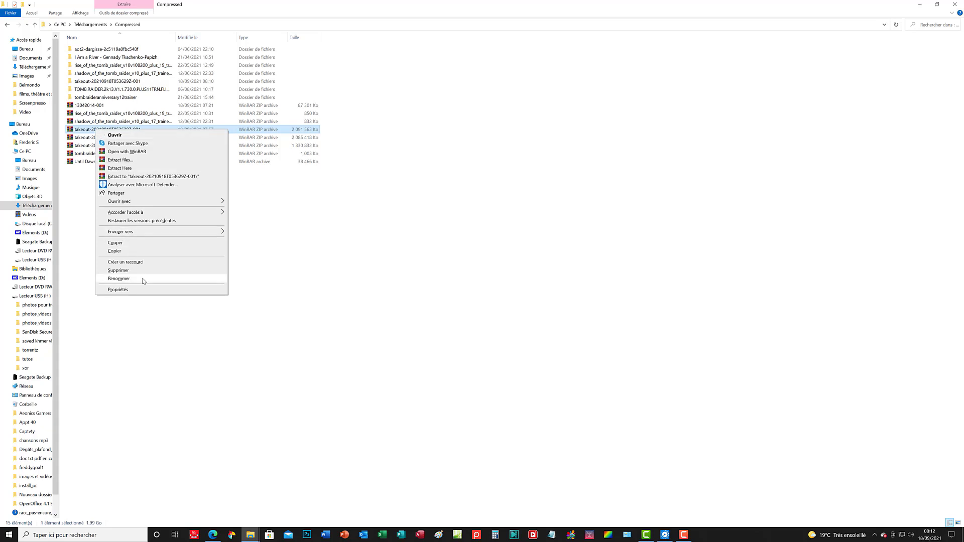
left_click(128, 272)
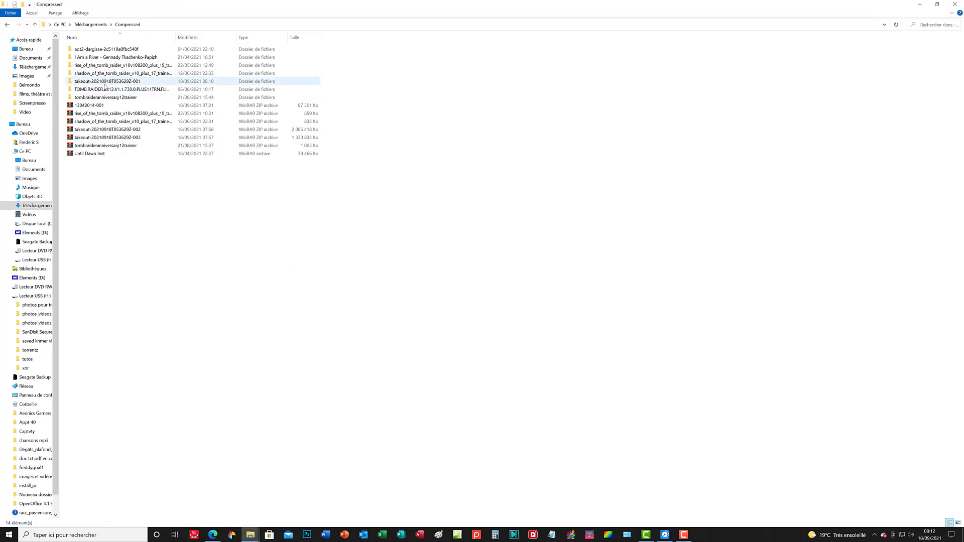
Open the extracted takeout-20210918T053629Z-001 folder and go through Takeout to its Google Photos folder
left_click(105, 83)
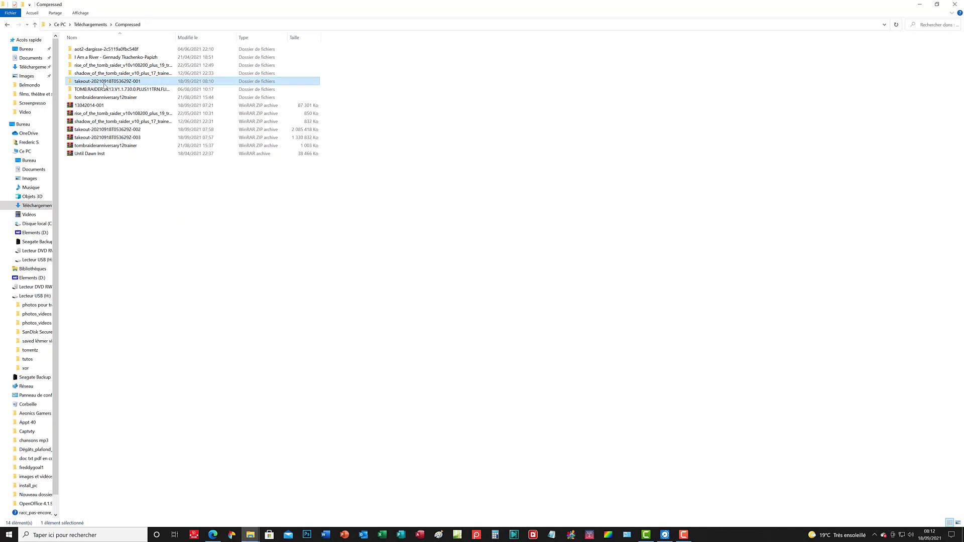
double_click(104, 83)
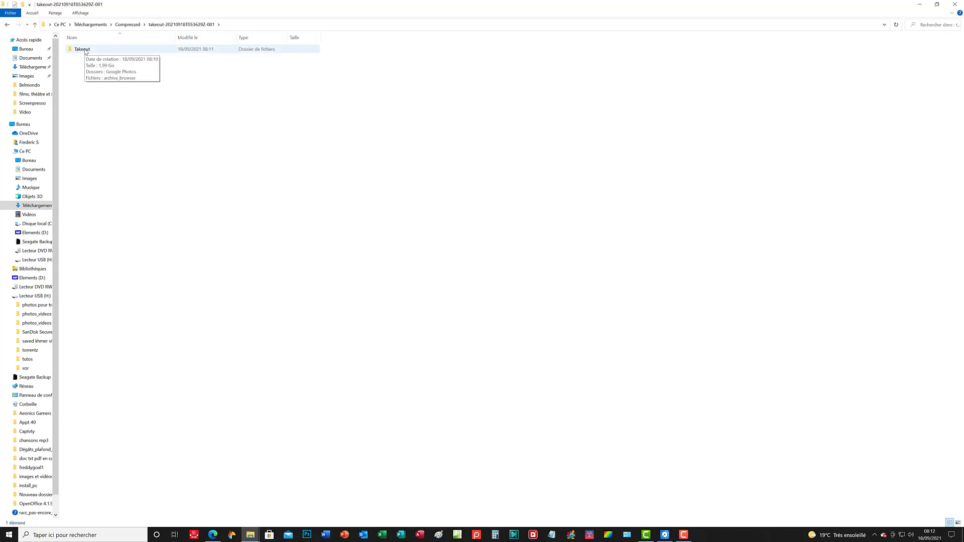
double_click(83, 50)
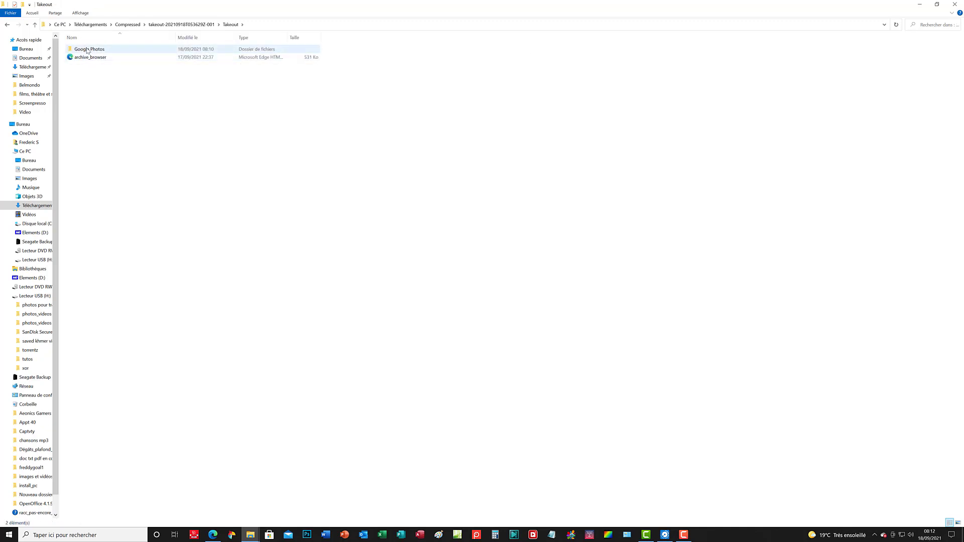
left_click(87, 50)
double_click(87, 51)
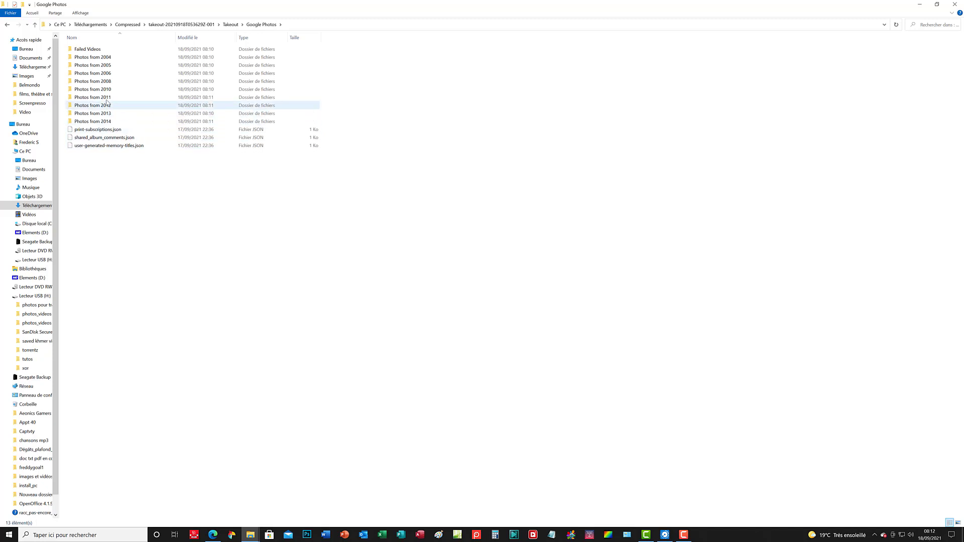
Look inside the Failed Videos folder, return to Google Photos and examine the files in Photos from 2004
left_click(90, 50)
double_click(90, 50)
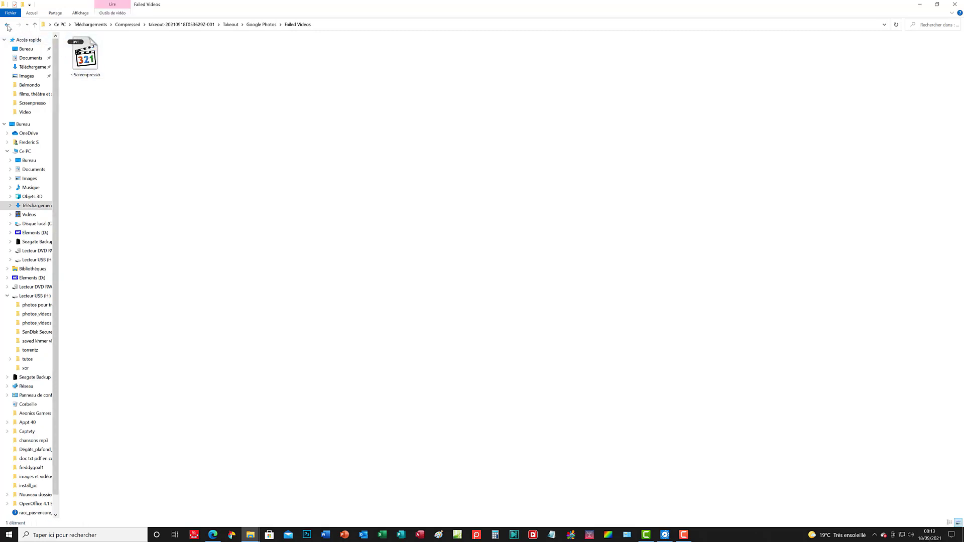
left_click(8, 27)
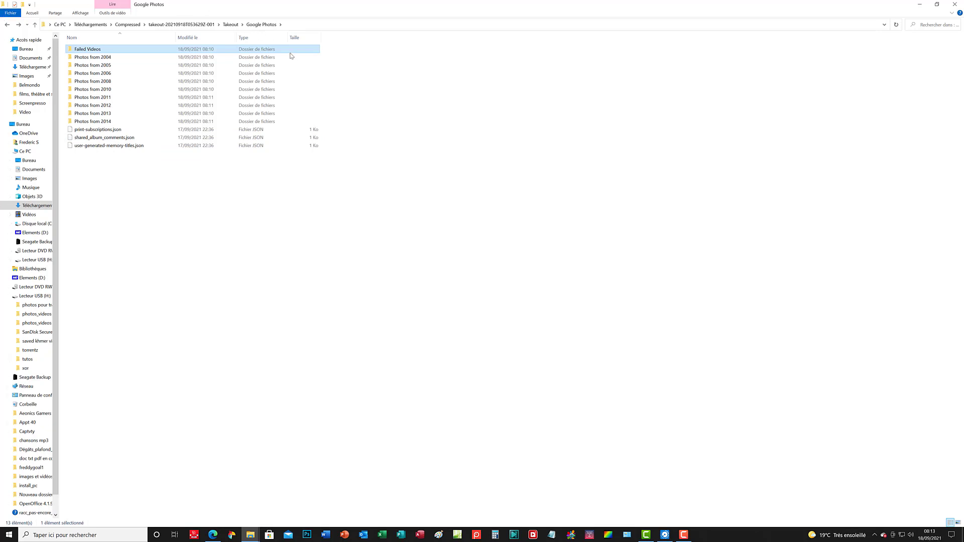
double_click(91, 58)
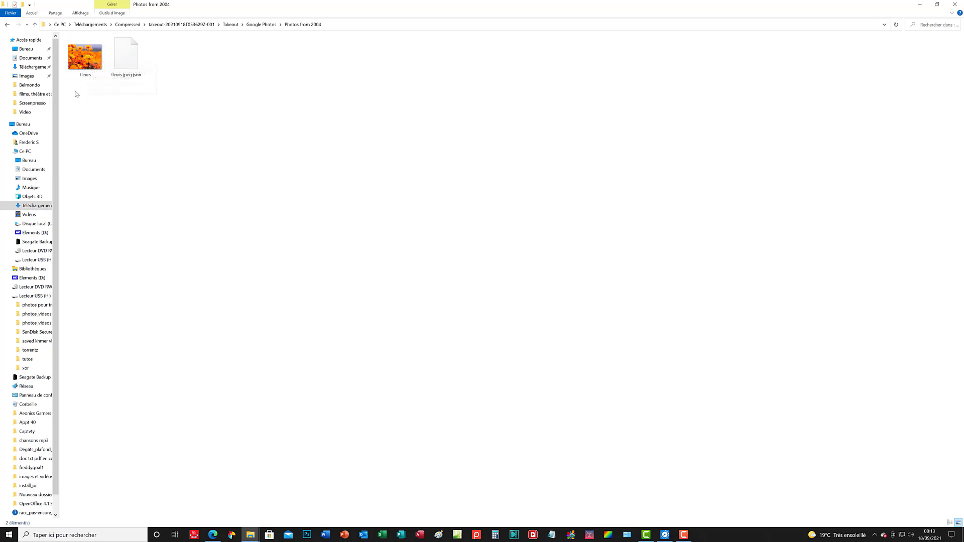
mouse_move(81, 55)
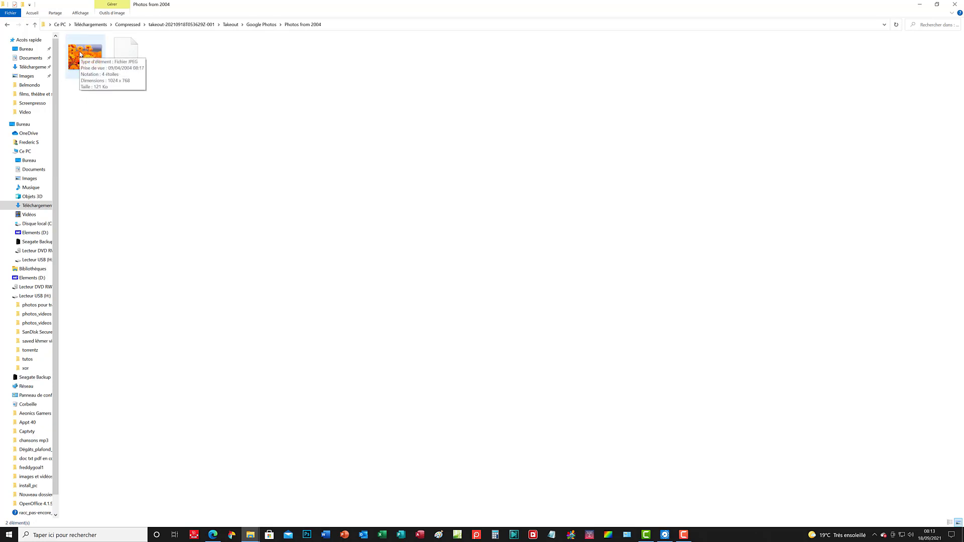
mouse_move(133, 63)
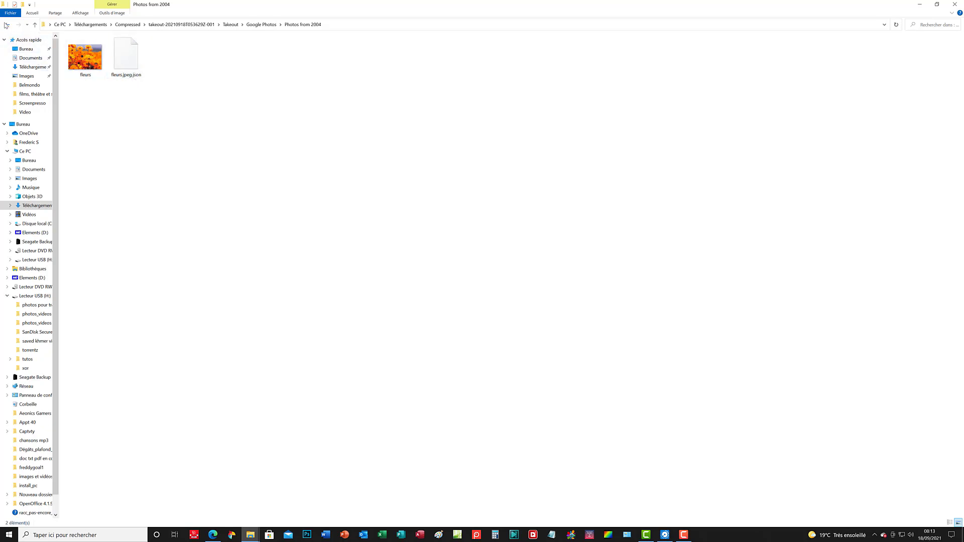
Go back from Photos from 2004 up to the Compressed folder and minimise both File Explorer windows to reveal the desktop
left_click(6, 26)
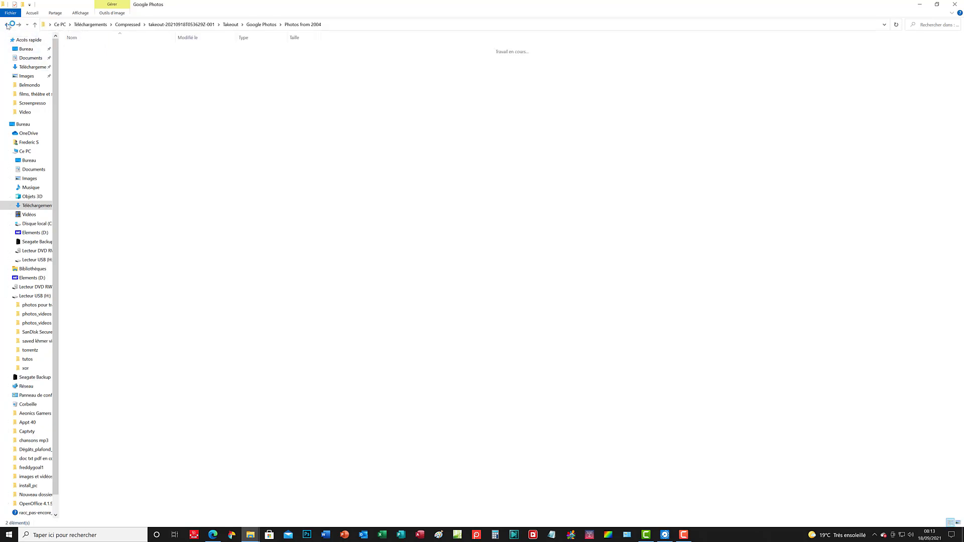
left_click(8, 26)
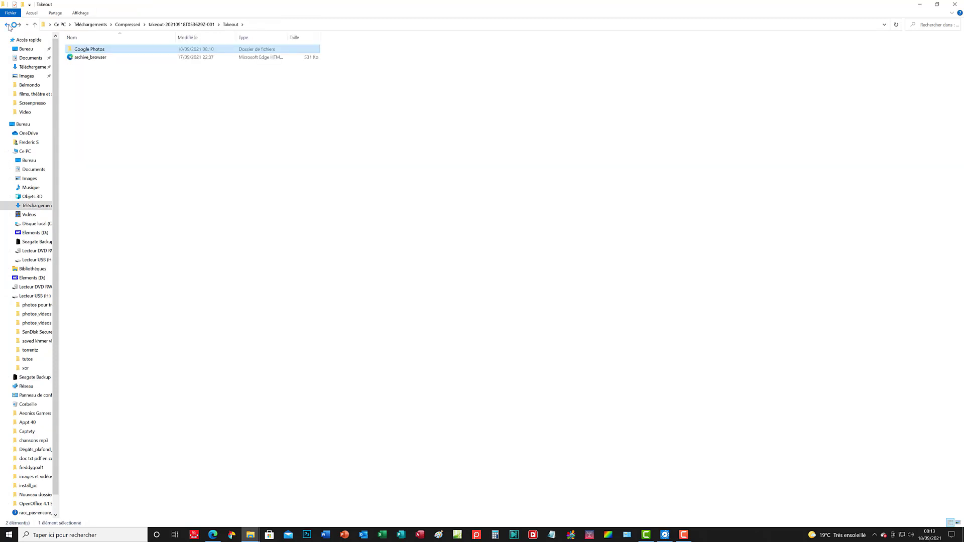
left_click(7, 25)
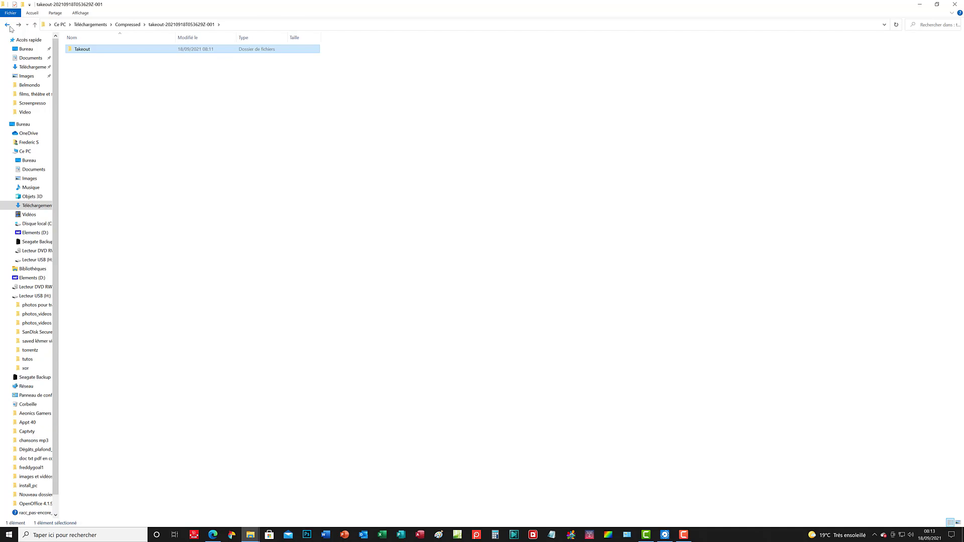
left_click(8, 26)
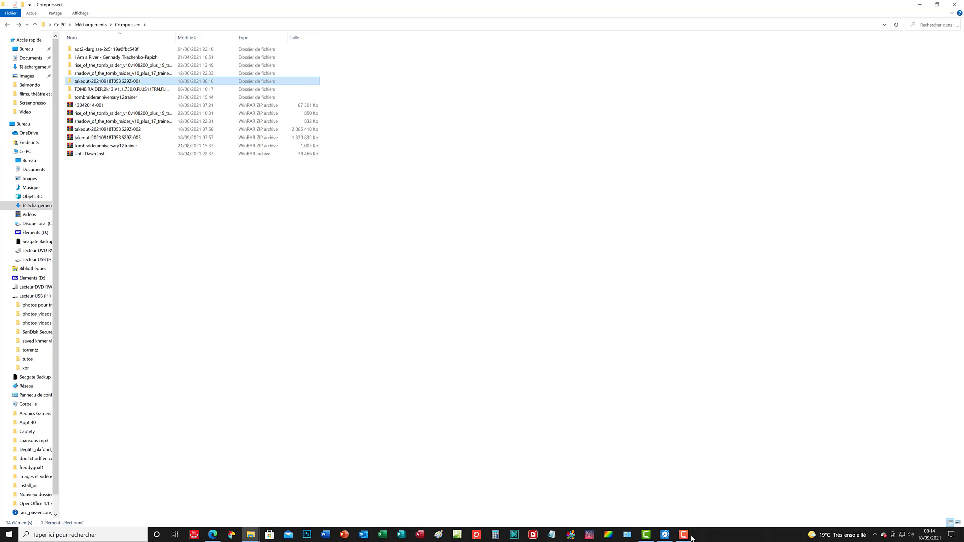
left_click(922, 6)
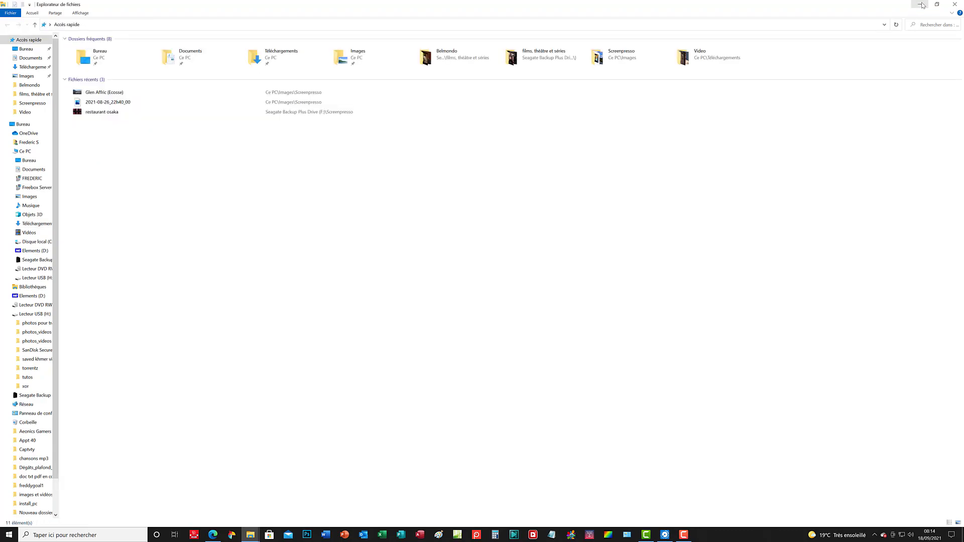
left_click(923, 6)
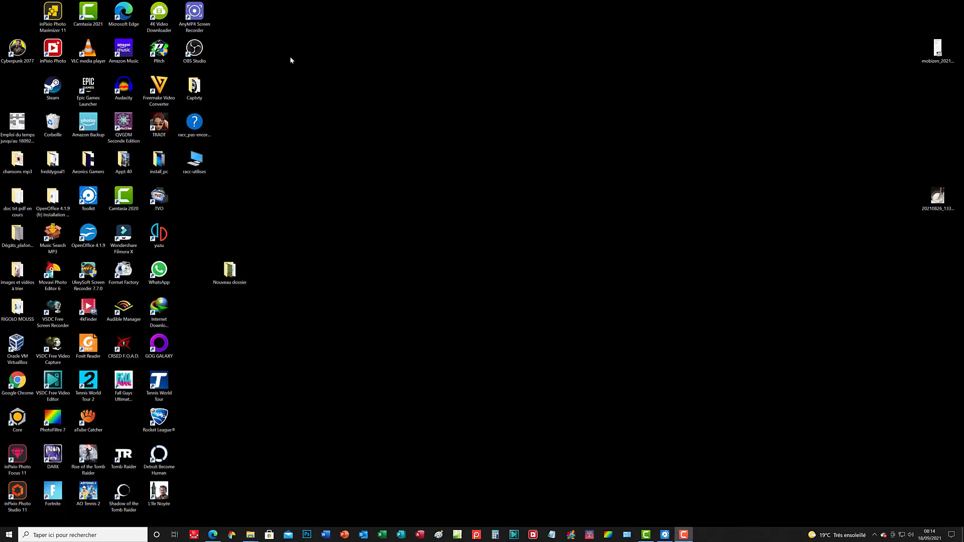